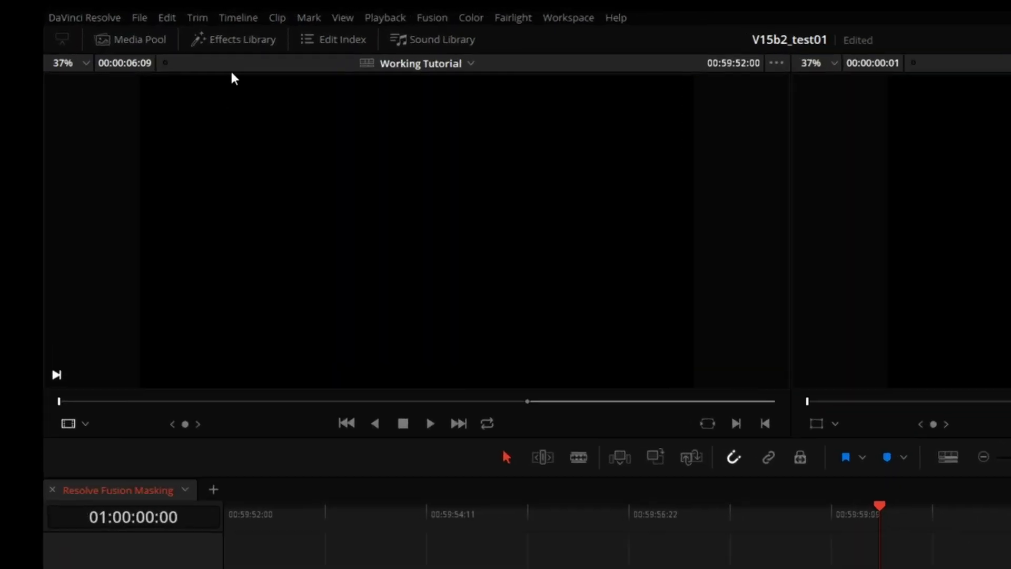
Add a Solid Color generator from the Generators library onto Video 1
left_click(168, 17)
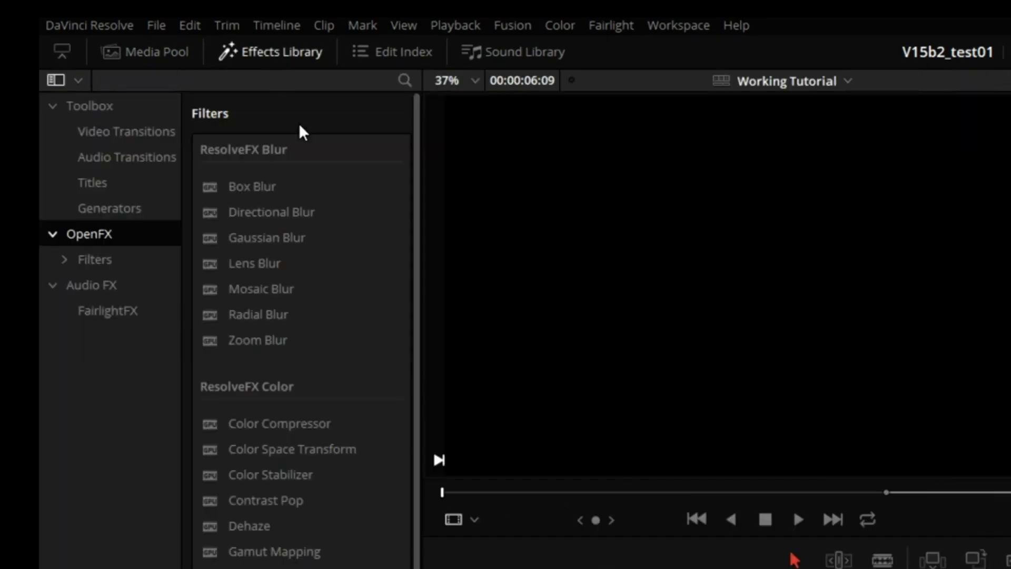
left_click(405, 80)
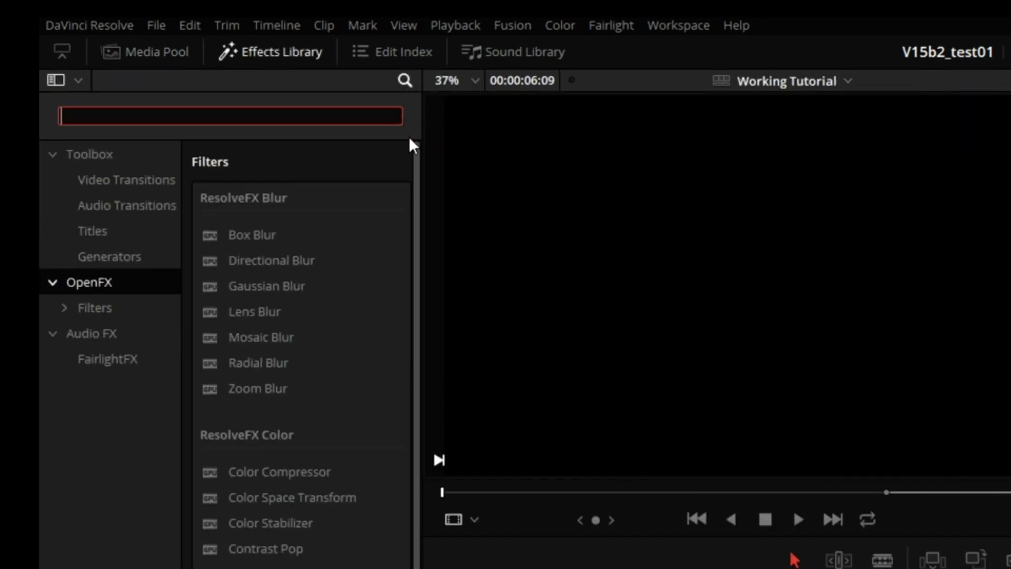
type("sol")
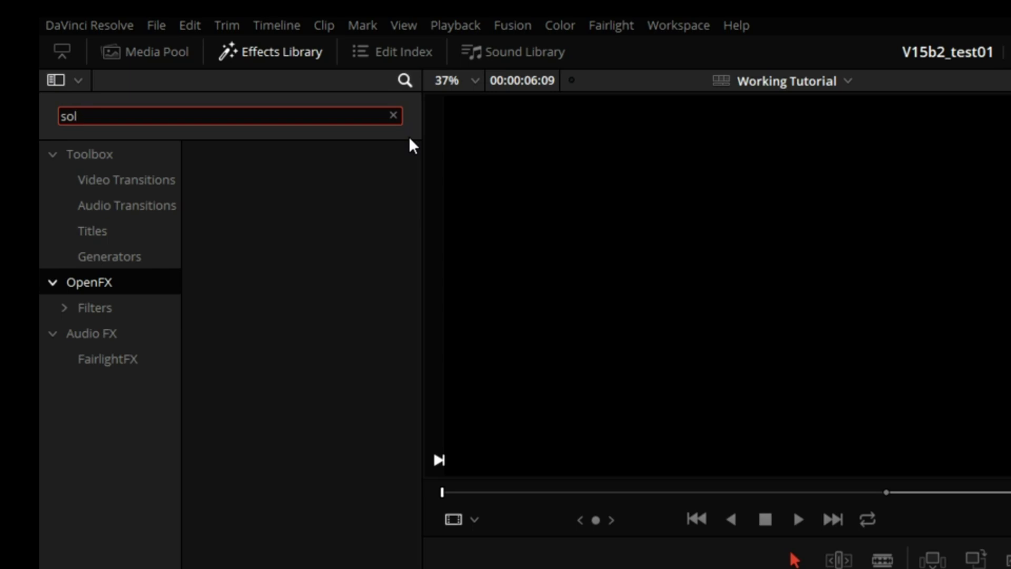
key("BackSpace")
key("BackSpace")
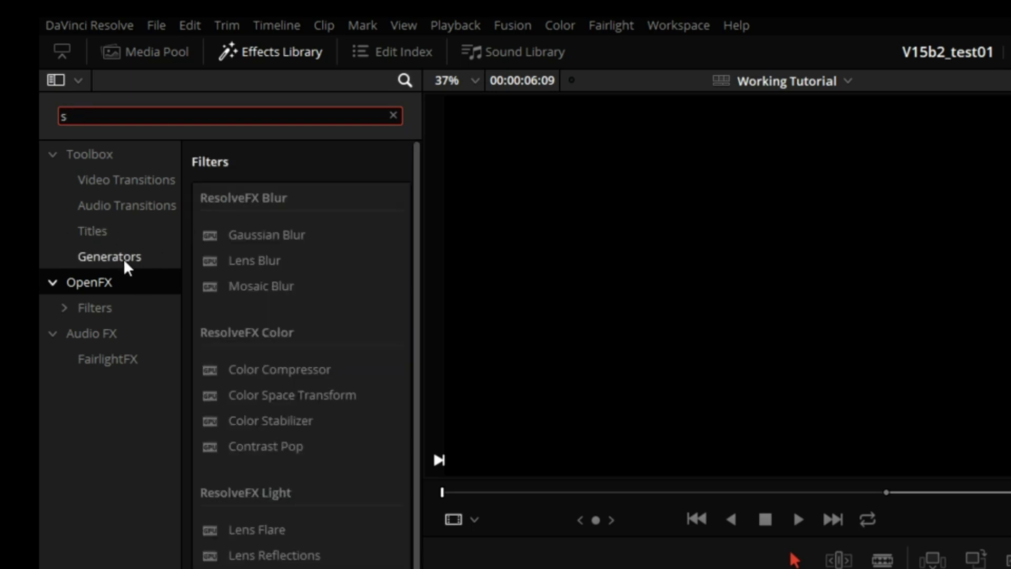
left_click(122, 258)
left_click(258, 305)
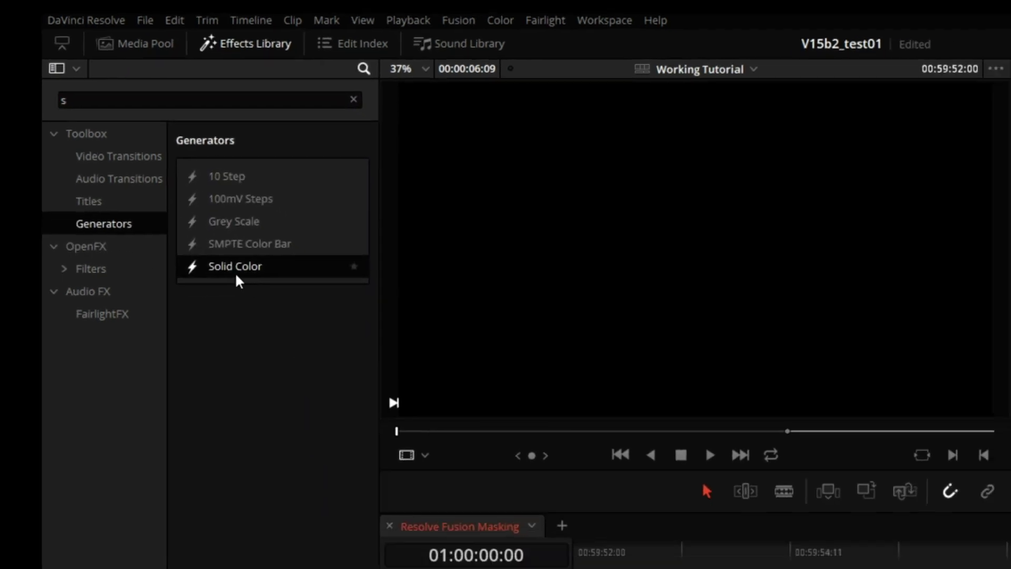
left_click_drag(258, 305, 1010, 568)
left_click_drag(695, 363, 732, 553)
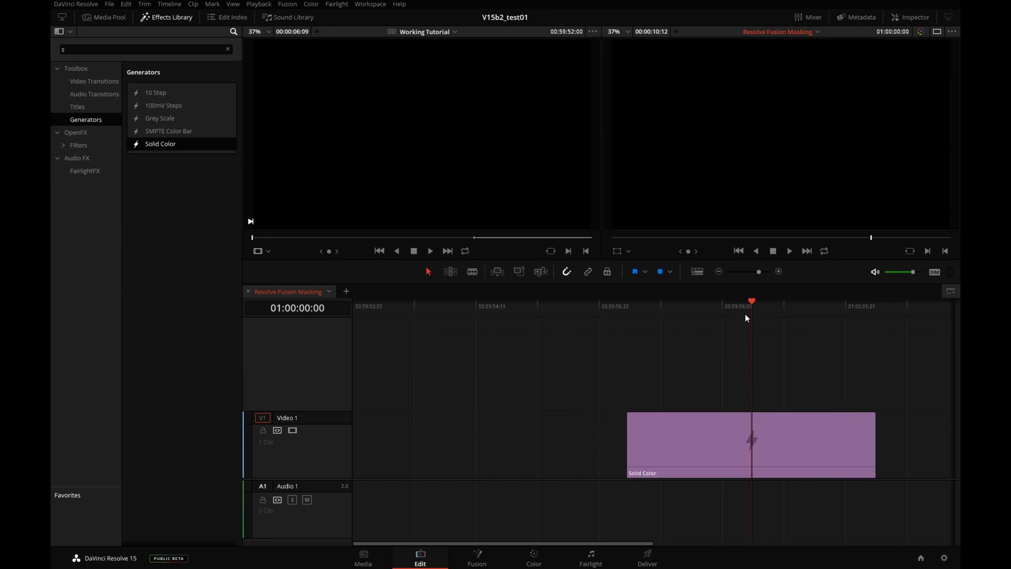
Make the Solid Color clip yellow in the Inspector's colour picker
left_click(716, 414)
left_click(908, 18)
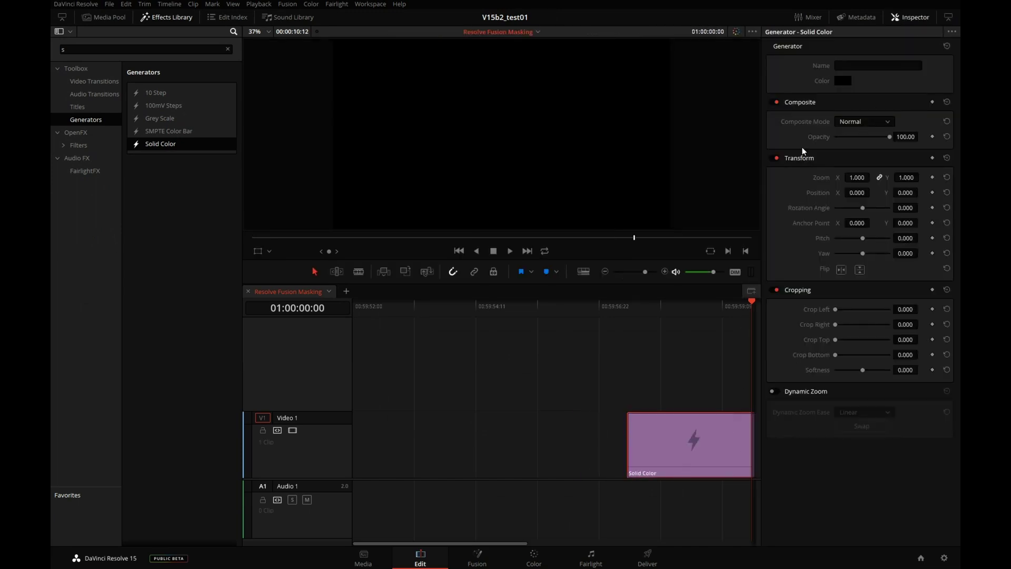
left_click(843, 80)
left_click(568, 219)
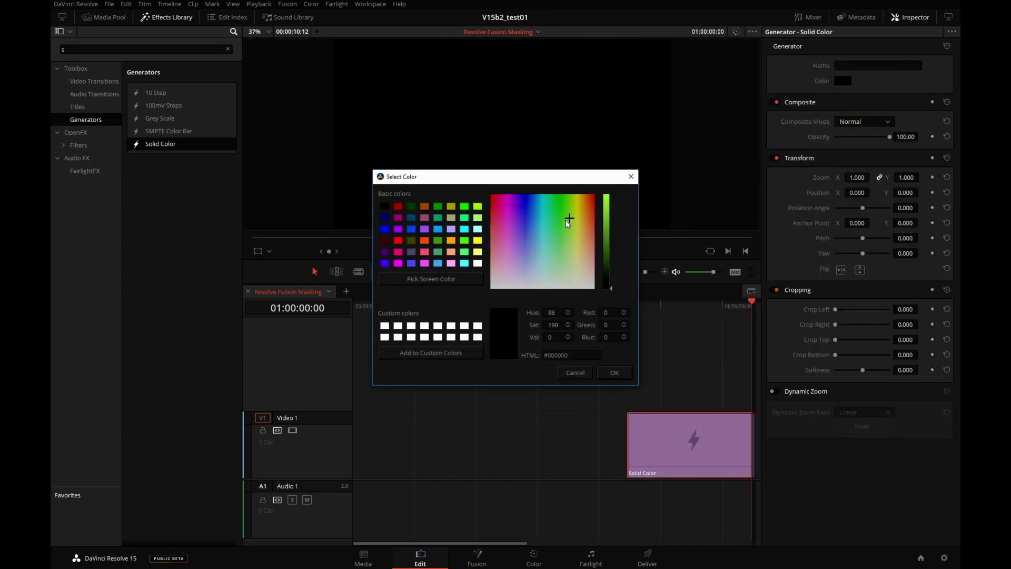
left_click(606, 212)
left_click(613, 372)
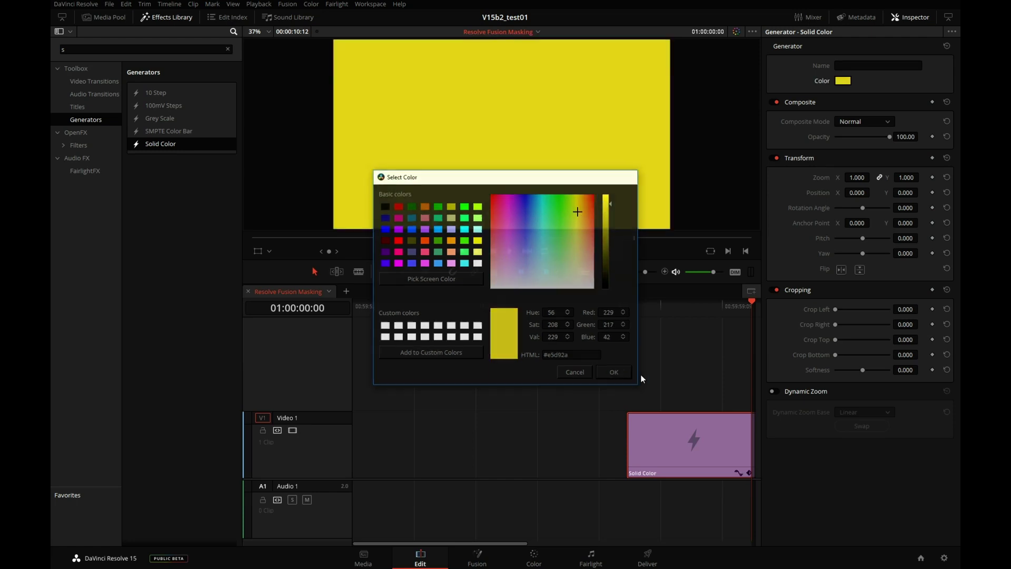
right_click(682, 440)
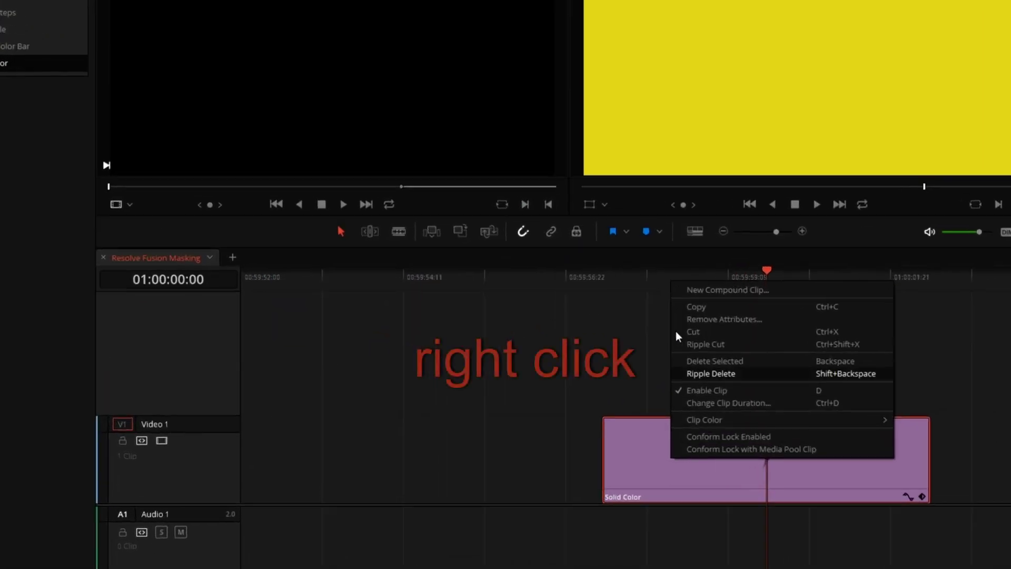
Turn the yellow clip into Compound Clip 1 and view it in Fusion
left_click(717, 314)
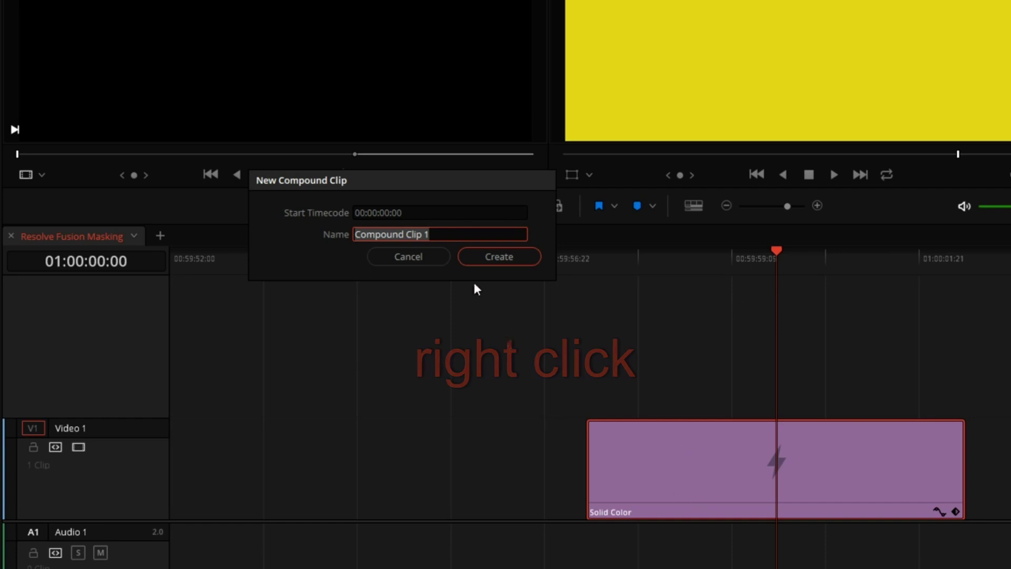
left_click(511, 253)
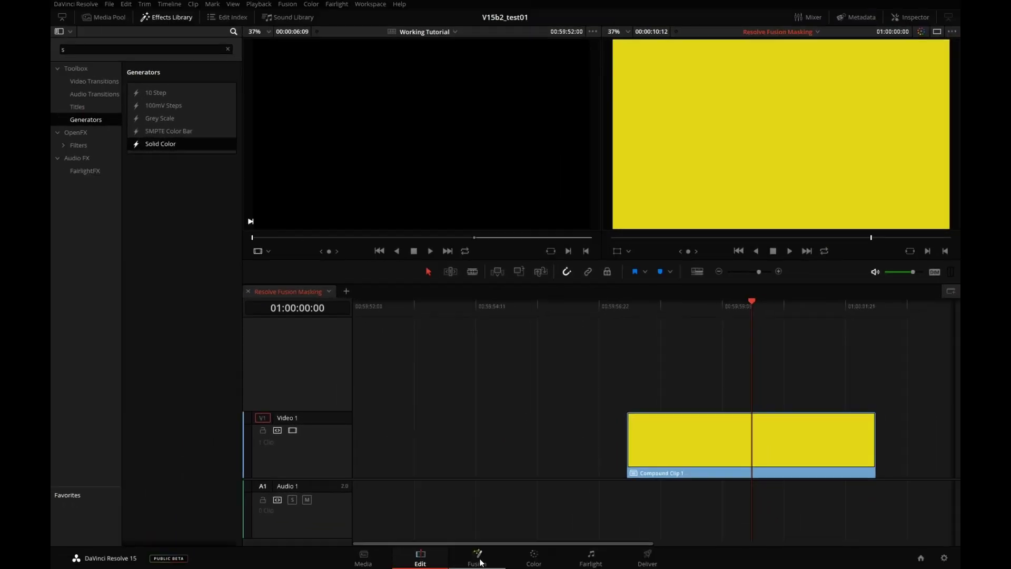
left_click(480, 562)
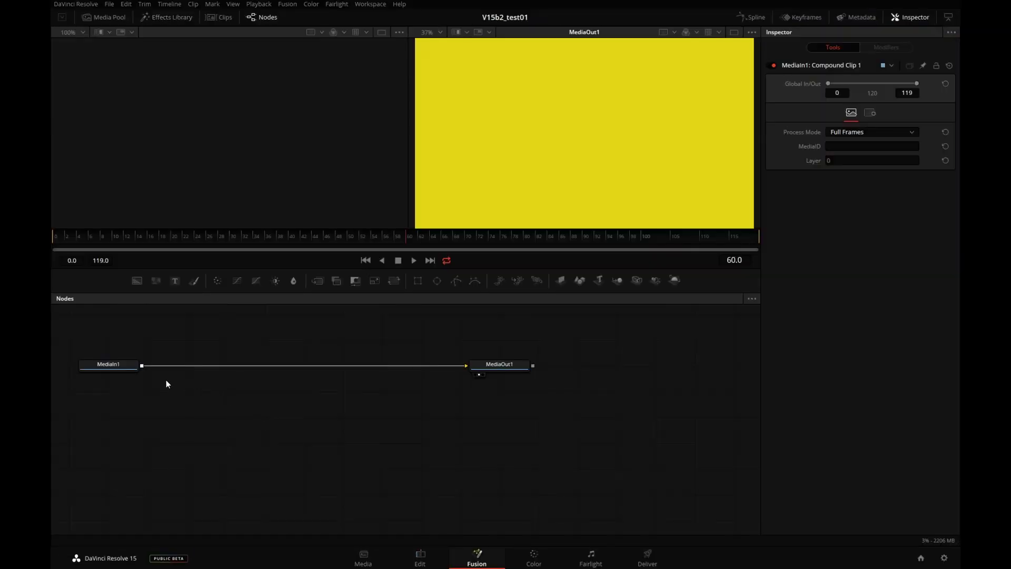
Insert a Paint node between MediaIn1 and MediaOut1
left_click(131, 366)
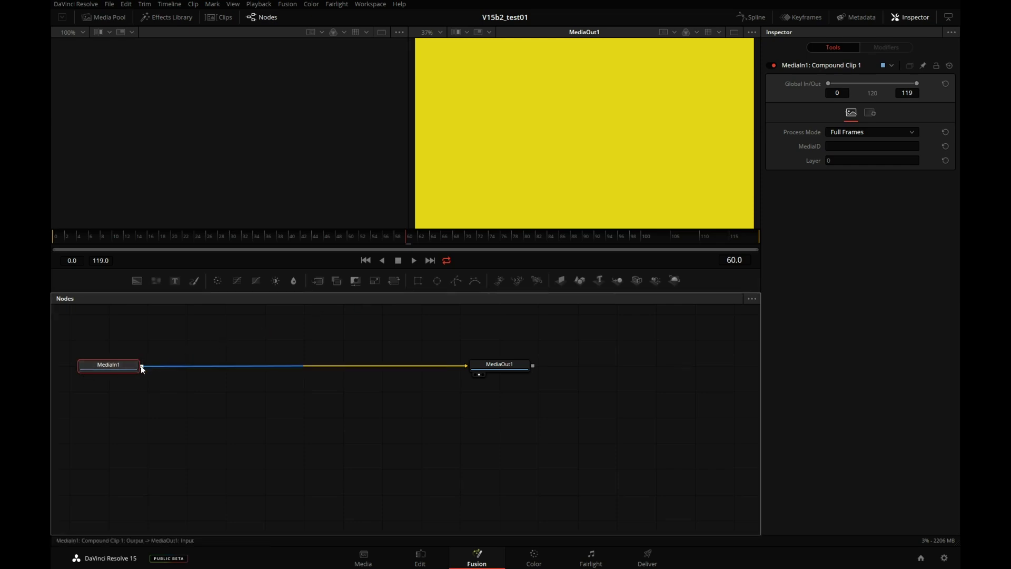
right_click(128, 365)
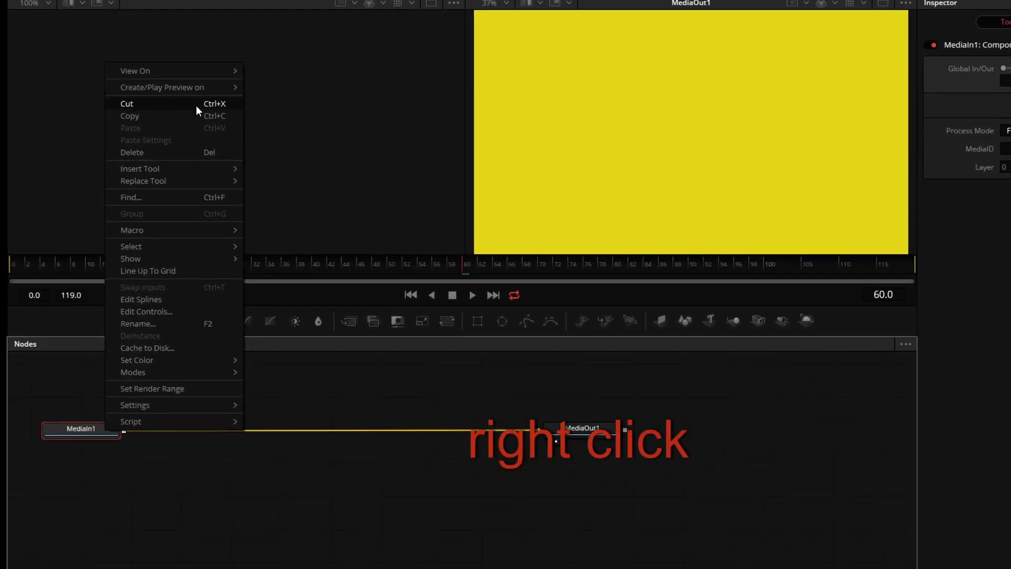
mouse_move(205, 163)
mouse_move(280, 473)
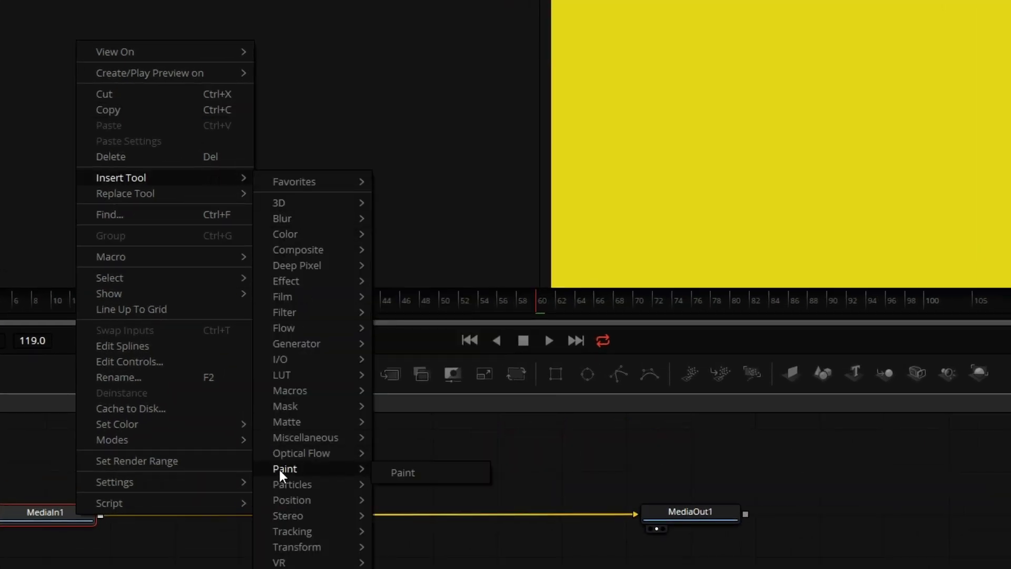
left_click(429, 474)
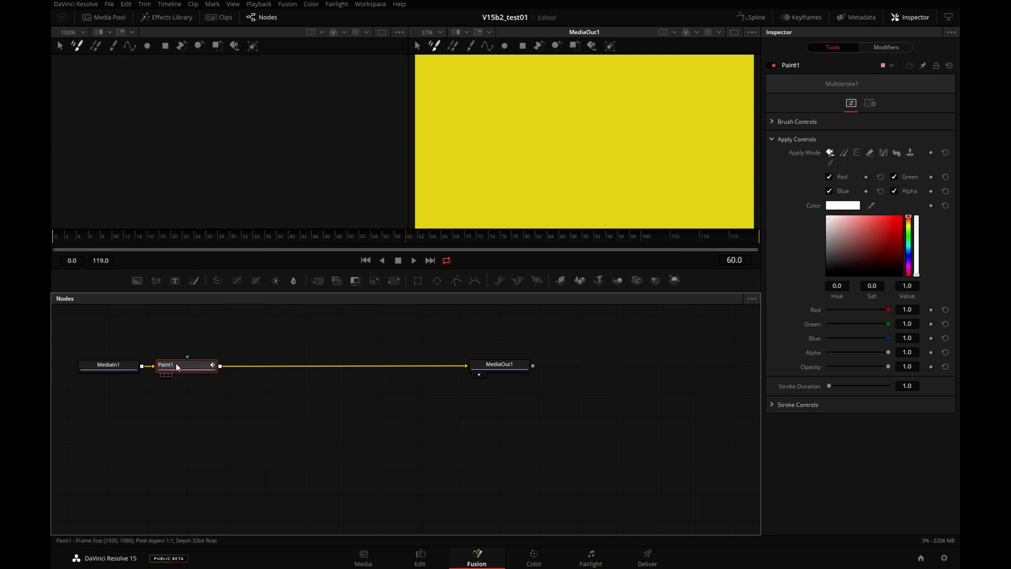
Show Paint1 in the right viewer and draw a circle stroke on the yellow image
left_click_drag(176, 363, 219, 373)
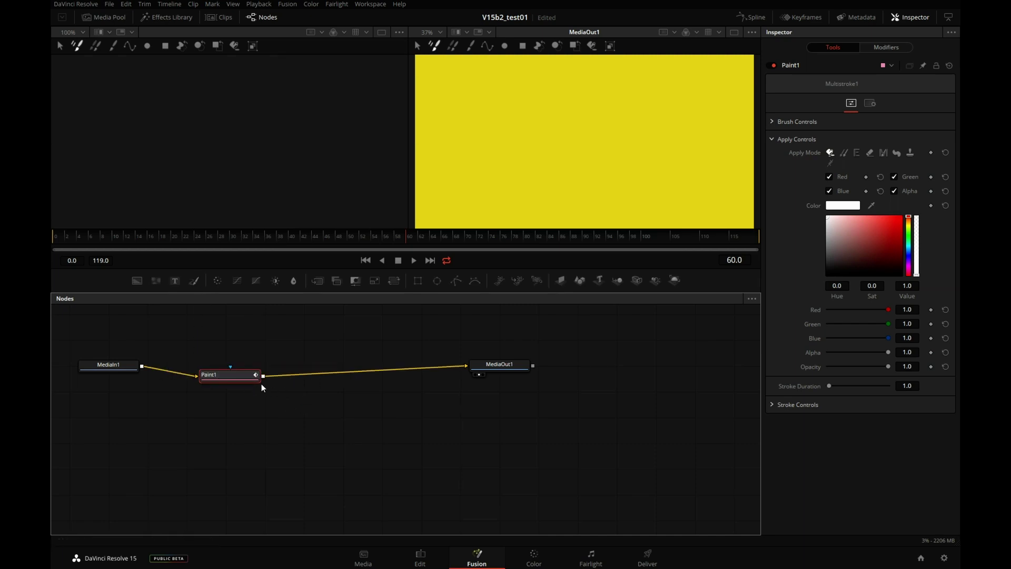
key("2")
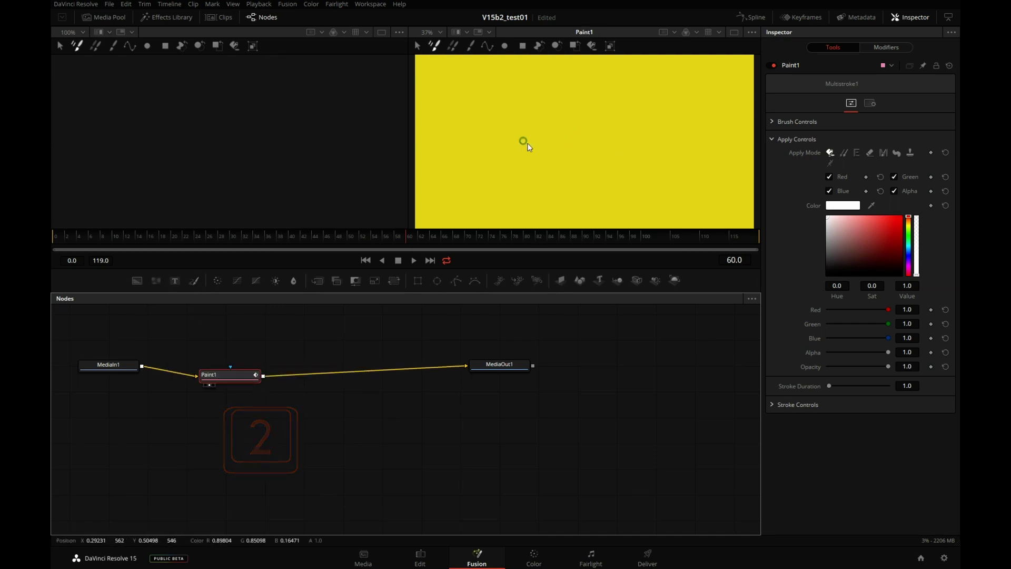
left_click(505, 46)
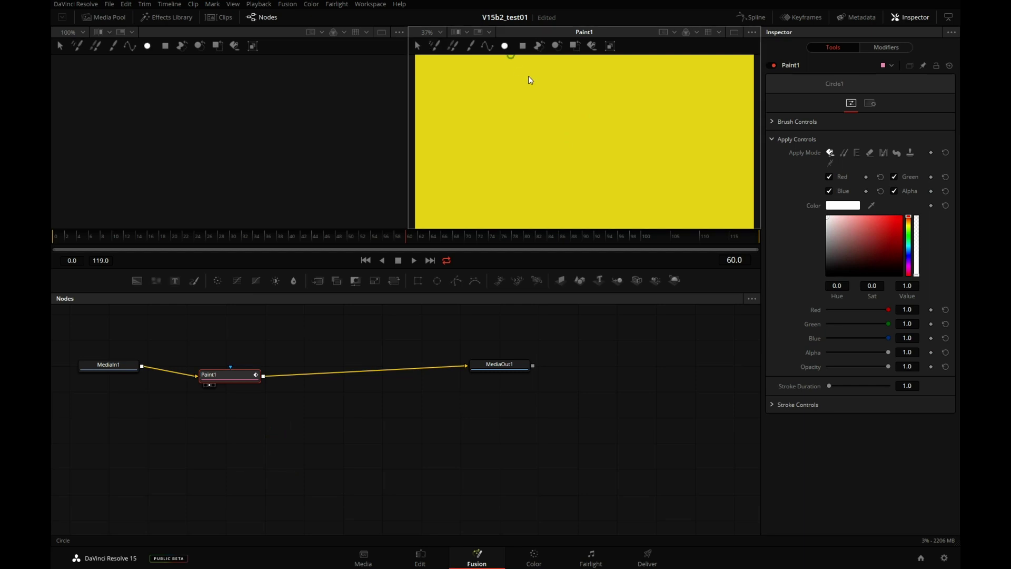
left_click_drag(519, 107, 568, 151)
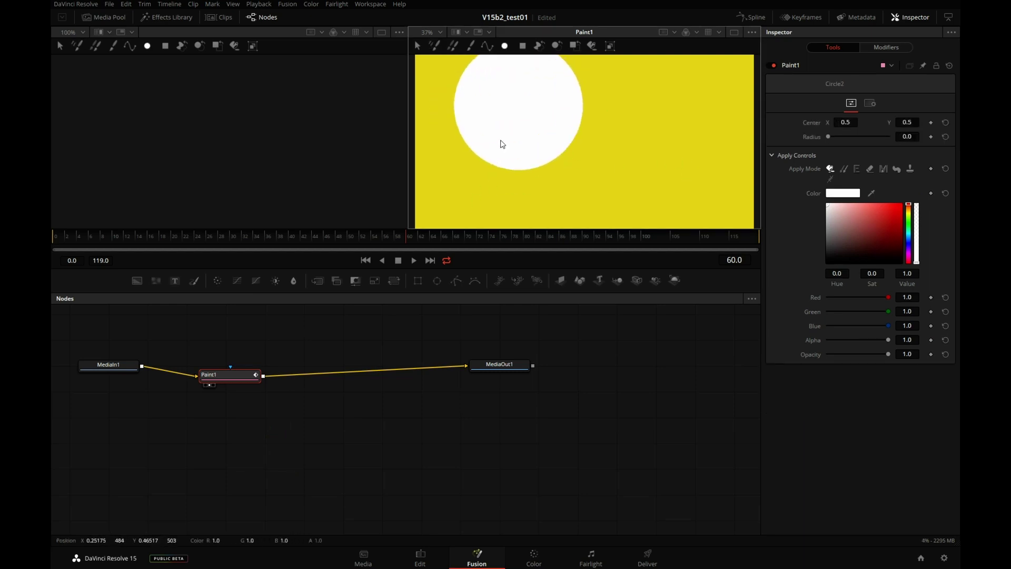
Set the circle stroke's alpha to 0 and check the hole in the alpha view
key("a")
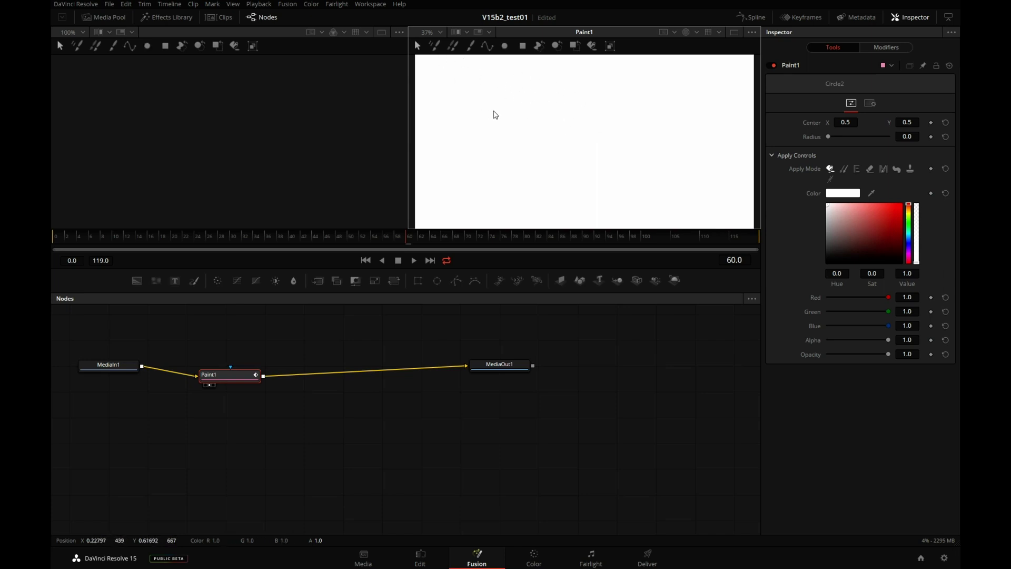
key("a")
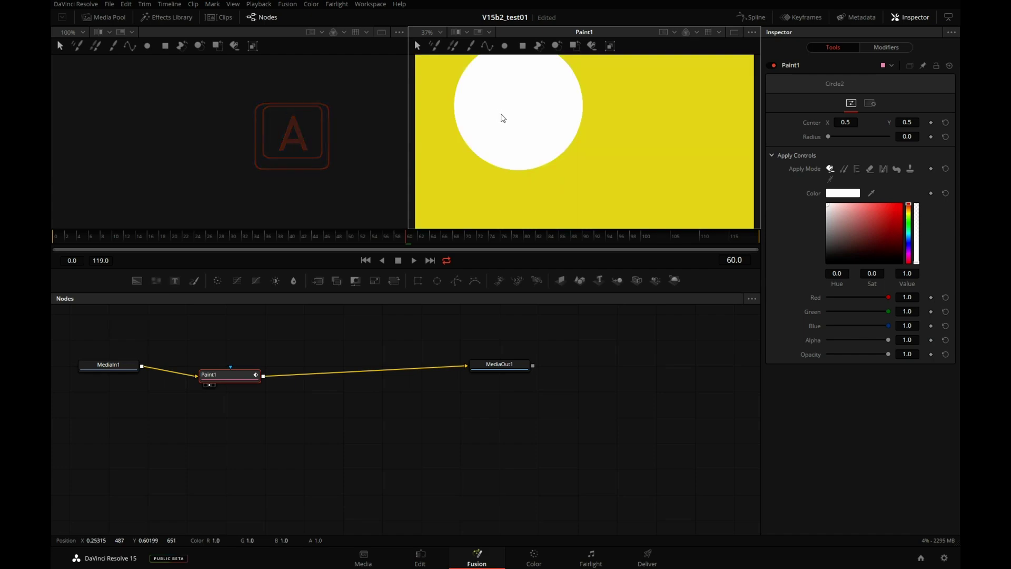
left_click(697, 32)
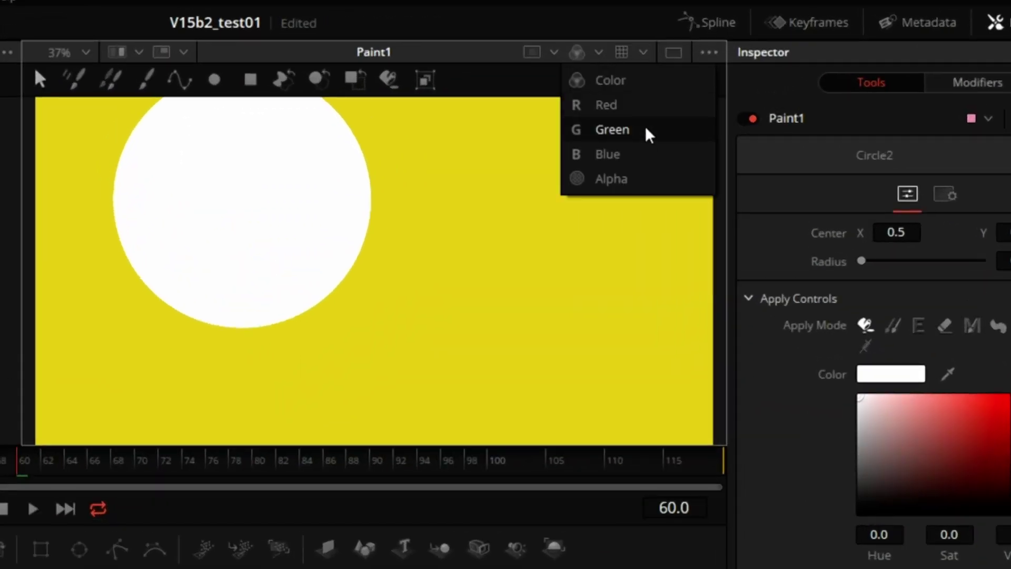
left_click(608, 81)
left_click(223, 153)
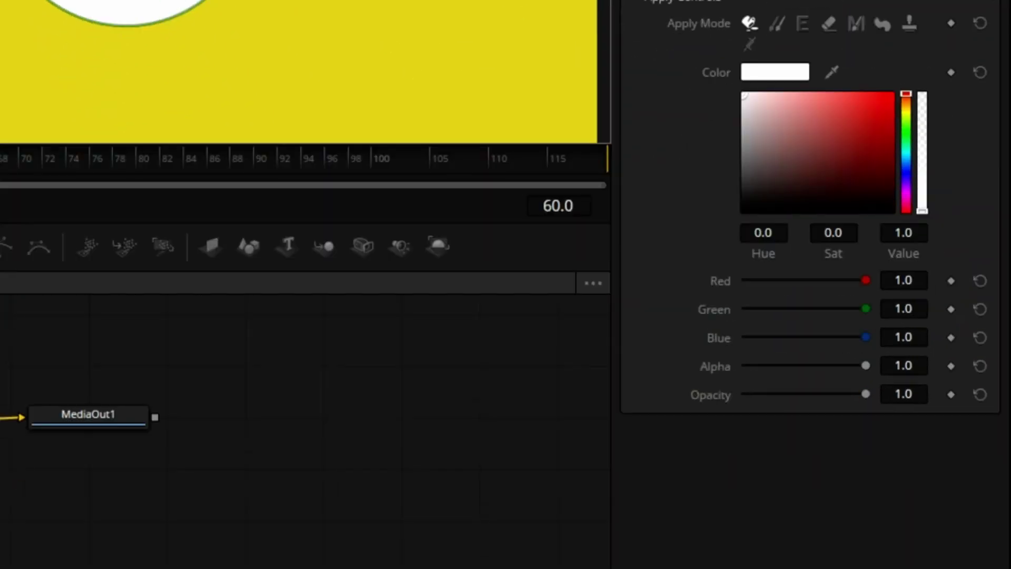
left_click_drag(866, 365, 704, 372)
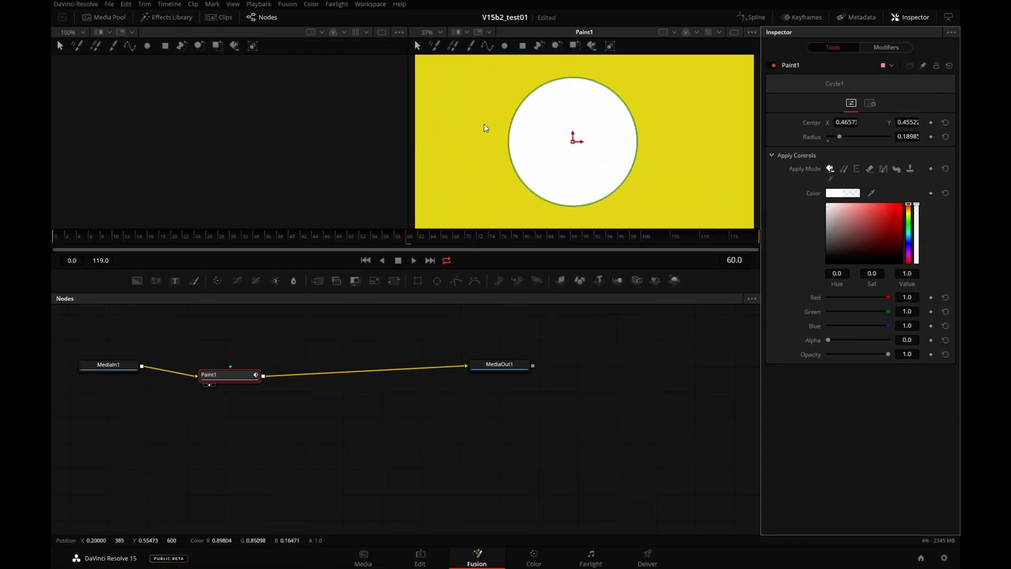
key("a")
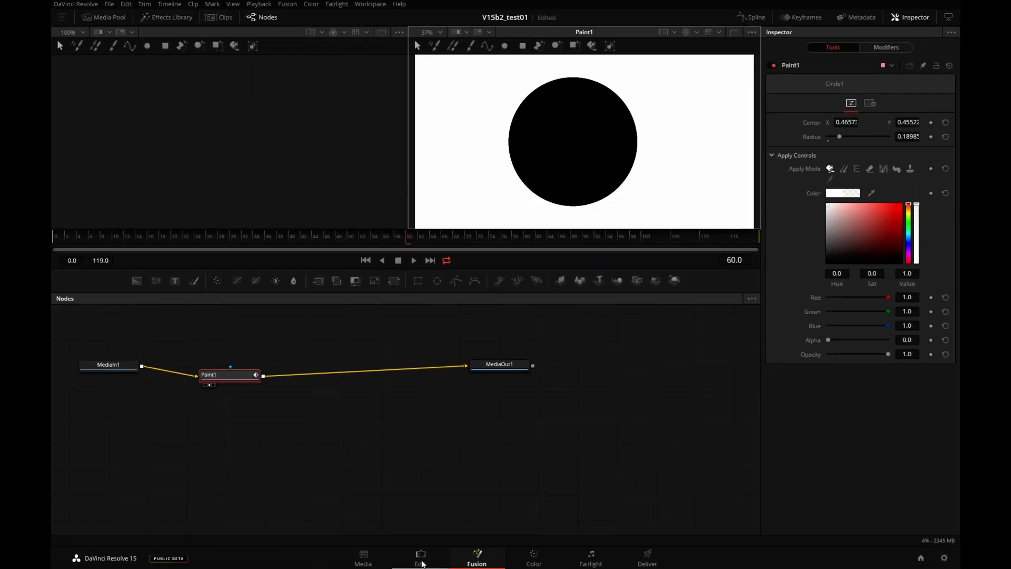
Preview Compound Clip 1 on Video 2 over SMPTE color bars on Video 1, then delete both clips
left_click(421, 559)
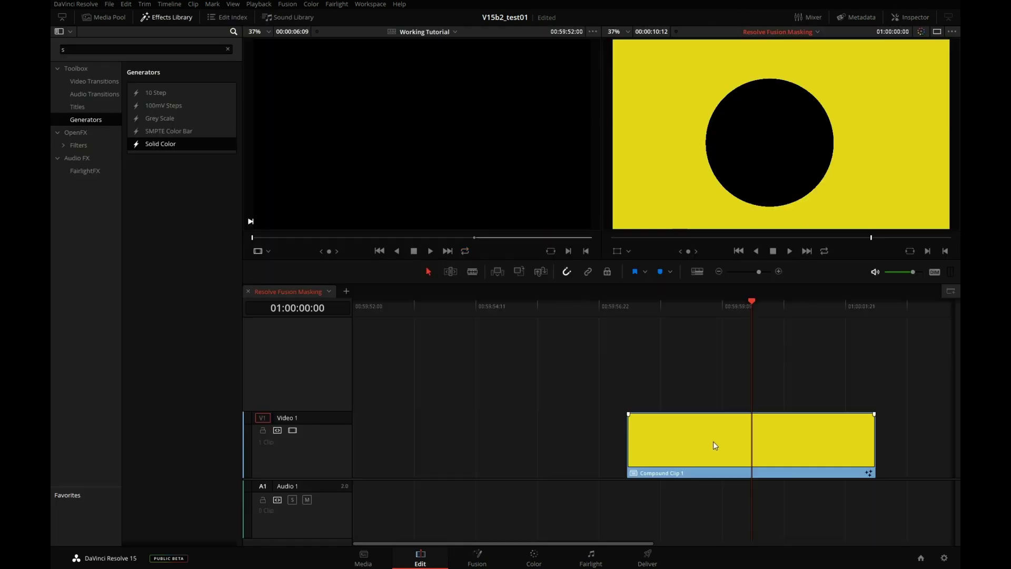
left_click_drag(709, 447, 717, 388)
left_click_drag(169, 132, 626, 442)
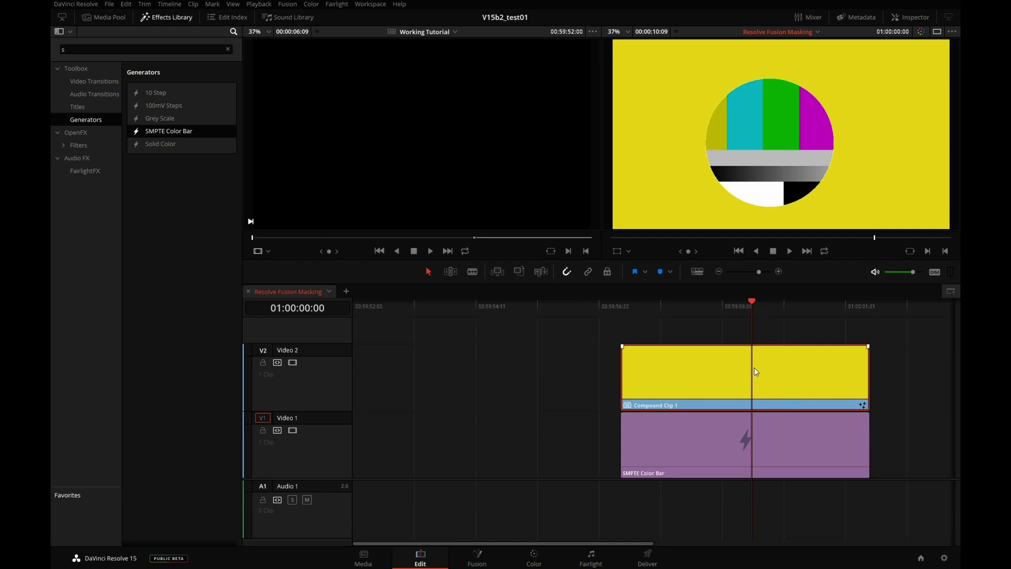
left_click_drag(918, 366, 485, 441)
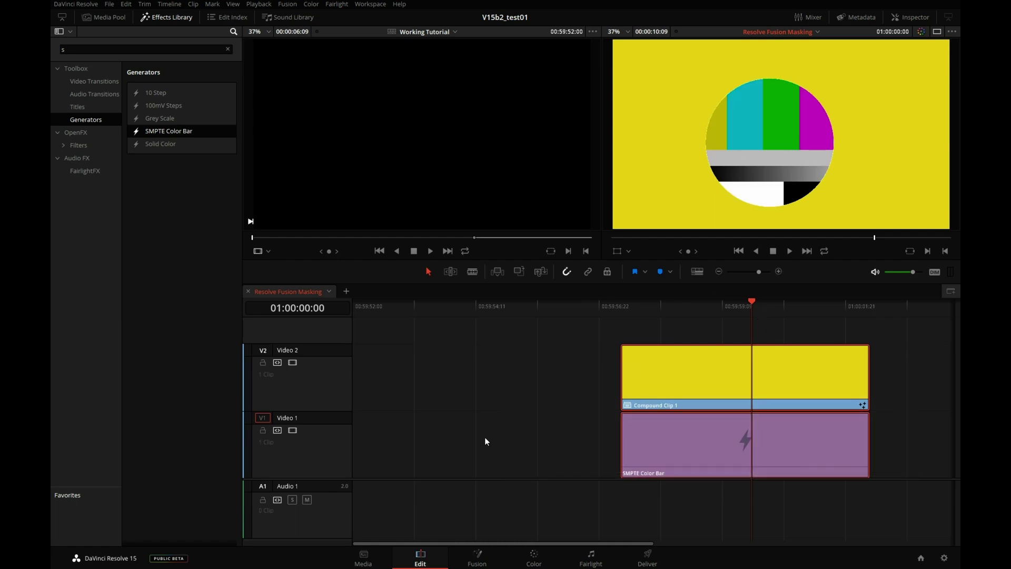
key("Delete")
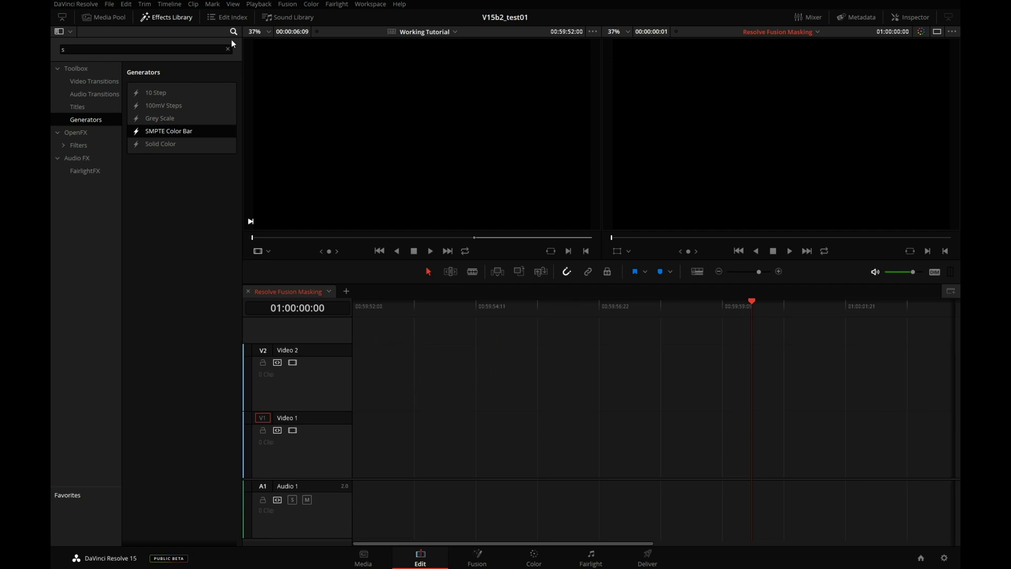
Place the Dog clip from the media pool onto the timeline
left_click(145, 14)
left_click(116, 14)
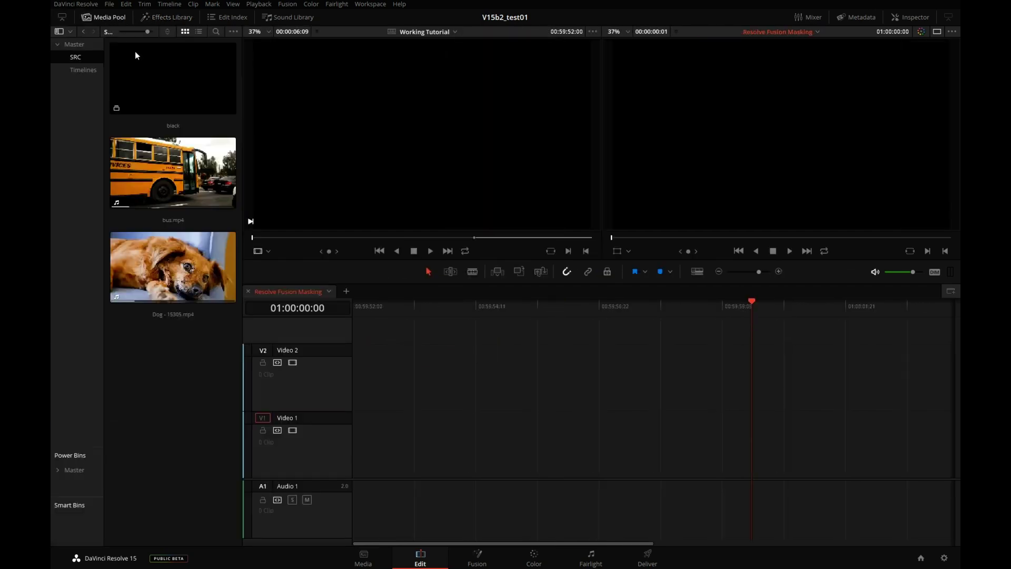
left_click_drag(171, 248, 525, 443)
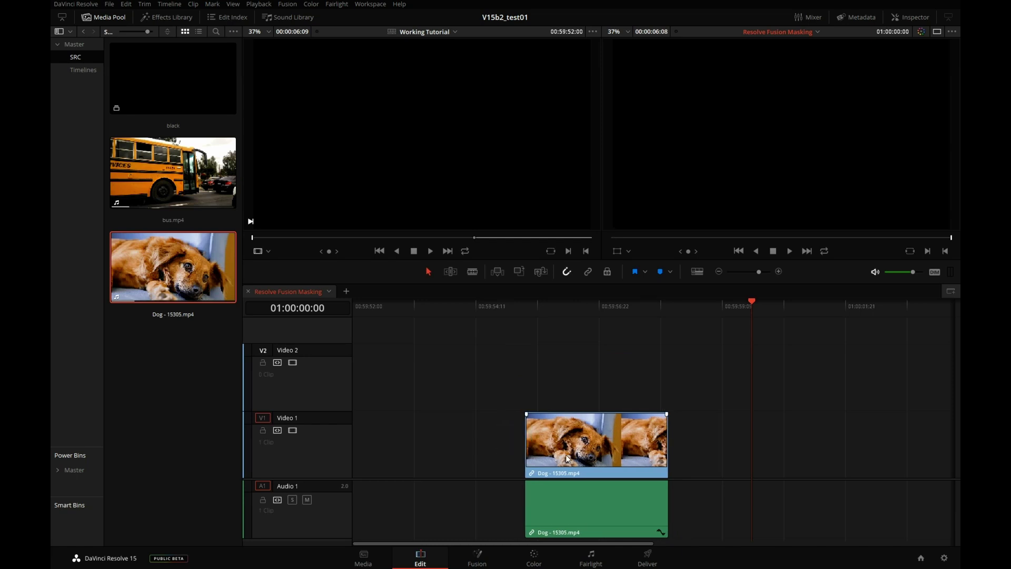
Delete the Dog clip's audio and open the clip on the Fusion page
left_click_drag(608, 311, 572, 310)
left_click_drag(738, 527, 529, 481)
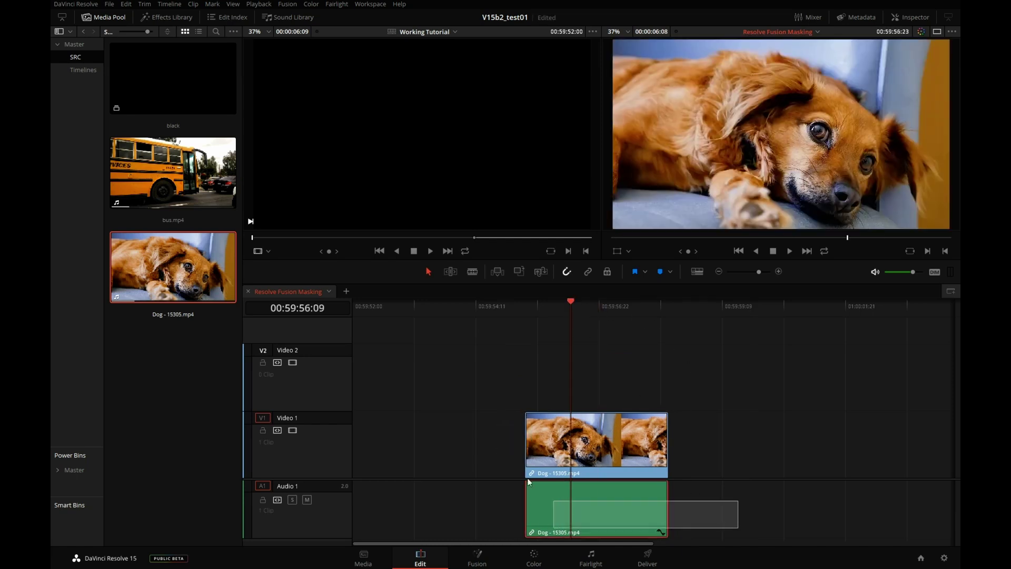
key("Delete")
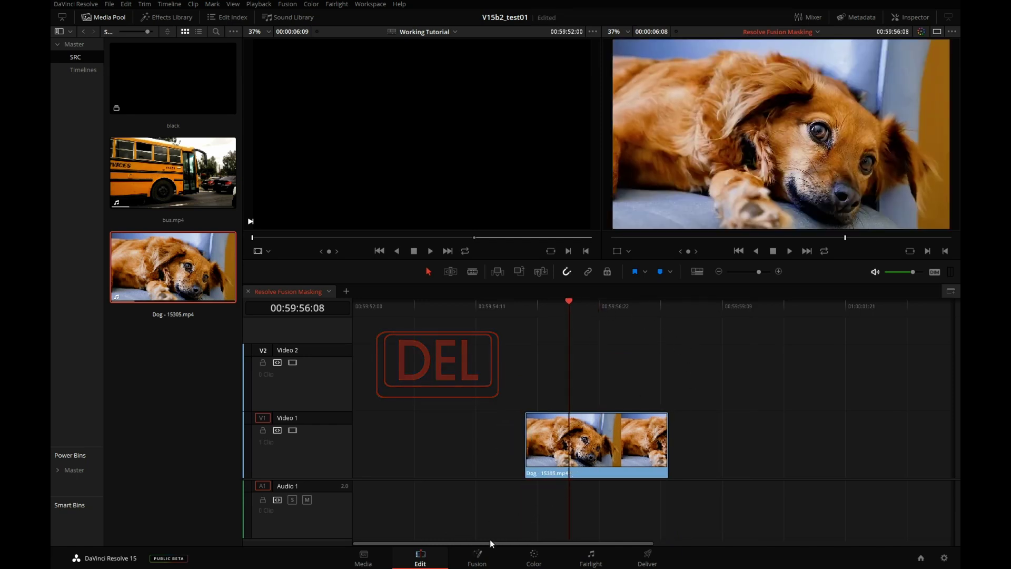
left_click(478, 557)
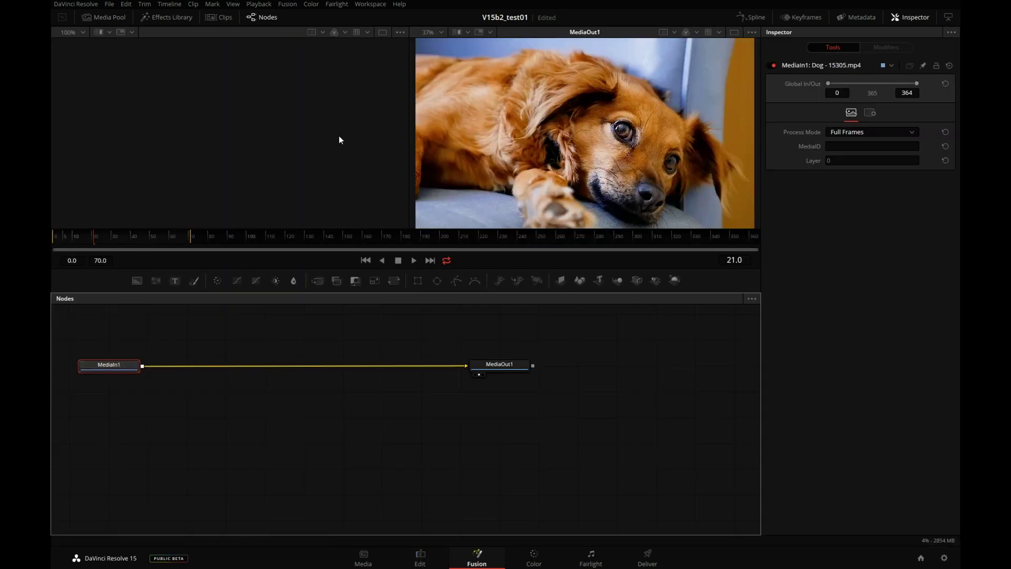
Switch to a single large viewer and enlarge it to show the whole dog frame
left_click(734, 32)
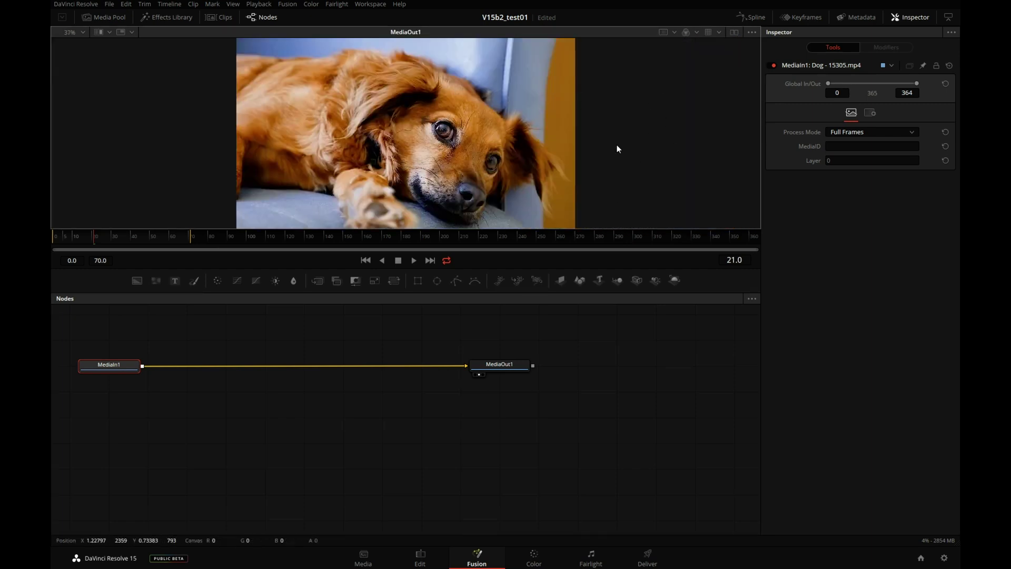
scroll(616, 149, "up", 3)
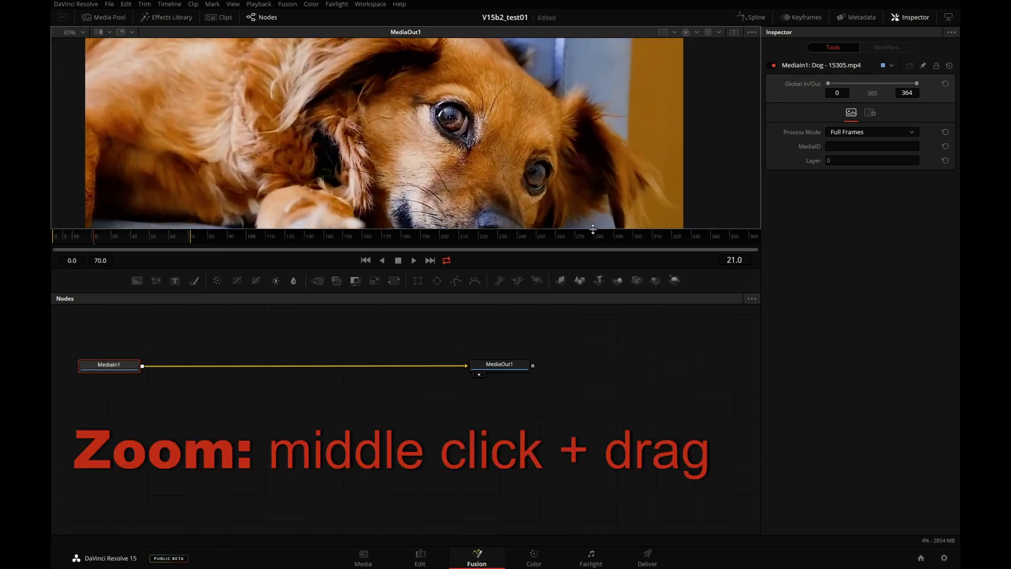
left_click_drag(593, 229, 616, 371)
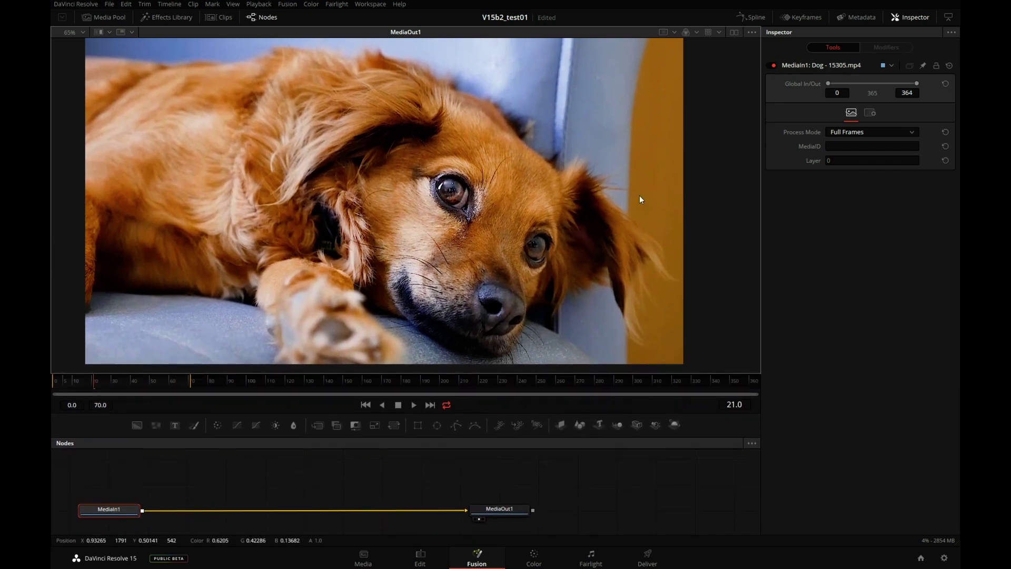
left_click_drag(122, 512, 120, 490)
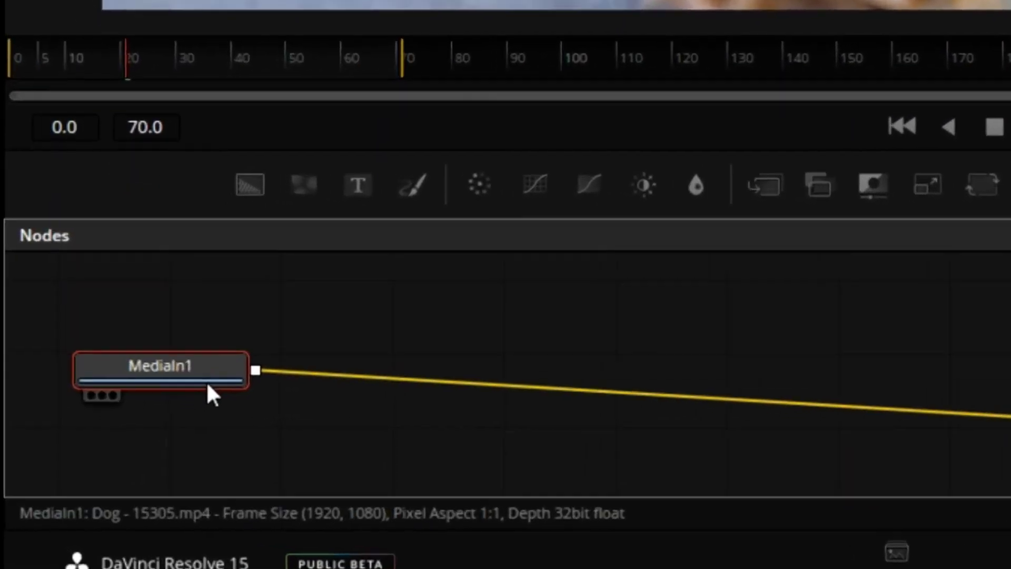
Add a Paint node after MediaIn1, keeping the single-viewer layout
left_click(419, 189)
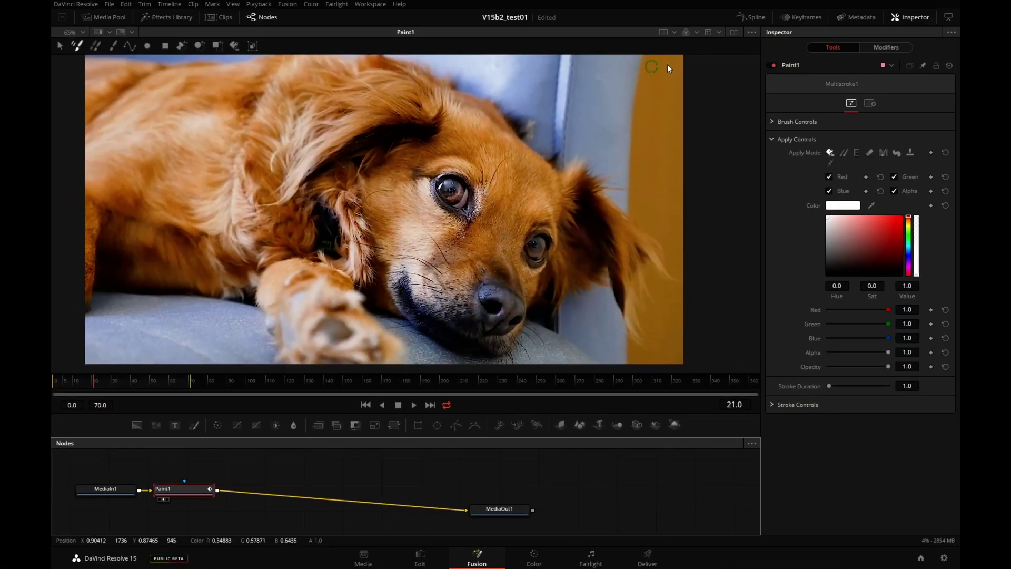
left_click(733, 33)
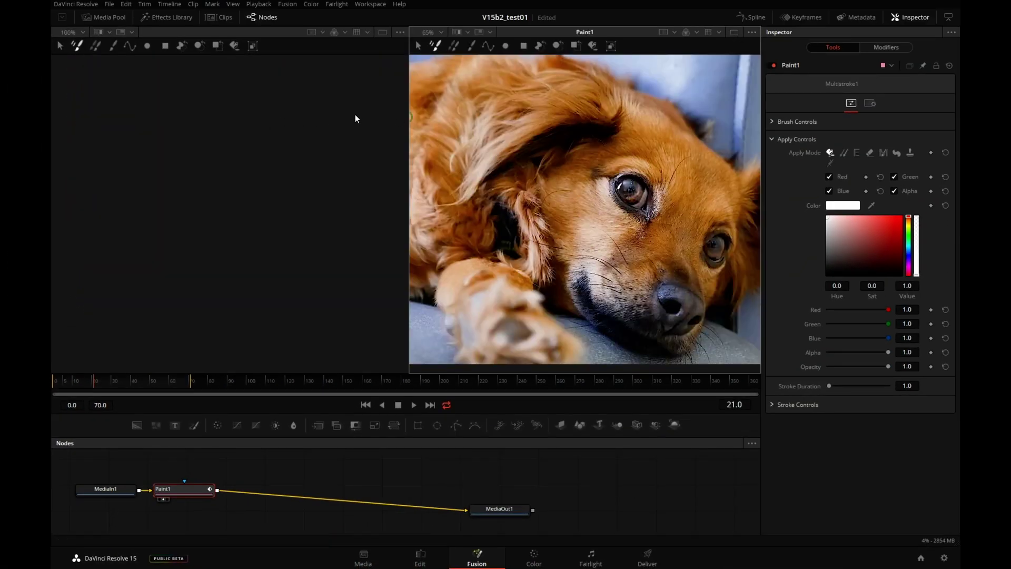
left_click(735, 32)
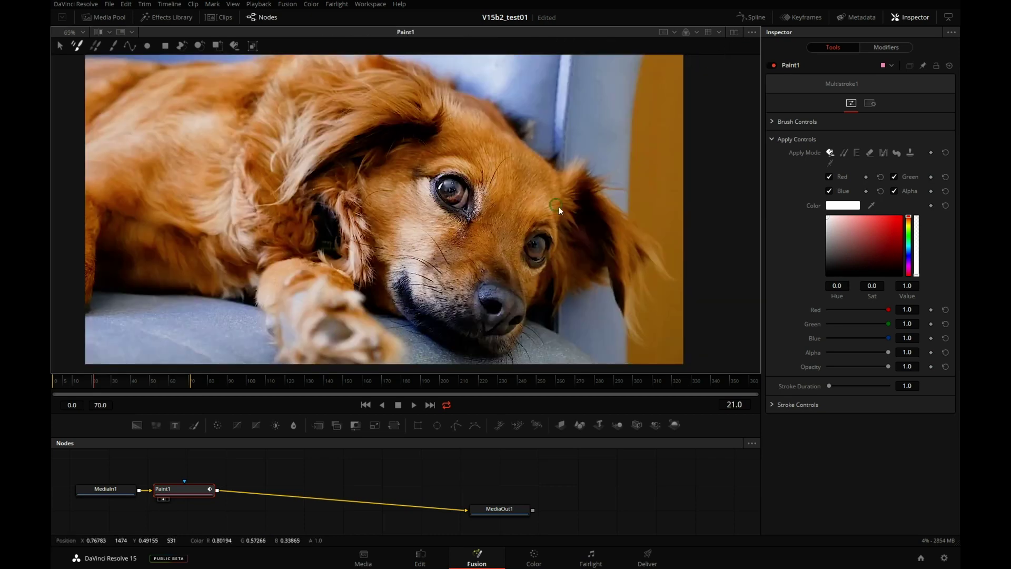
Draw a polyline paint stroke looping around the dog's head past its eyes
scroll(540, 245, "down", 1)
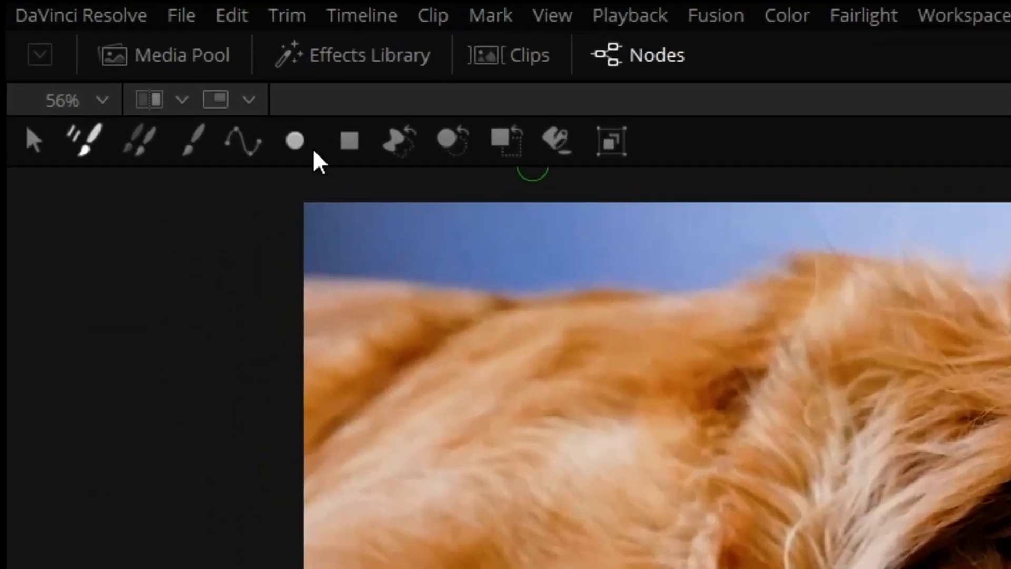
left_click(246, 146)
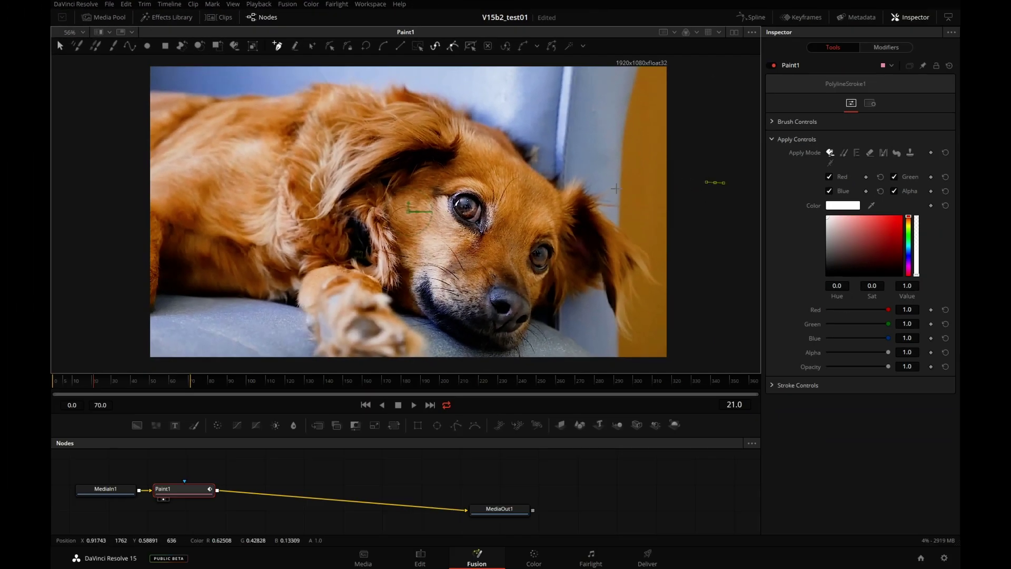
left_click(613, 190)
left_click(499, 197)
left_click_drag(256, 182, 221, 196)
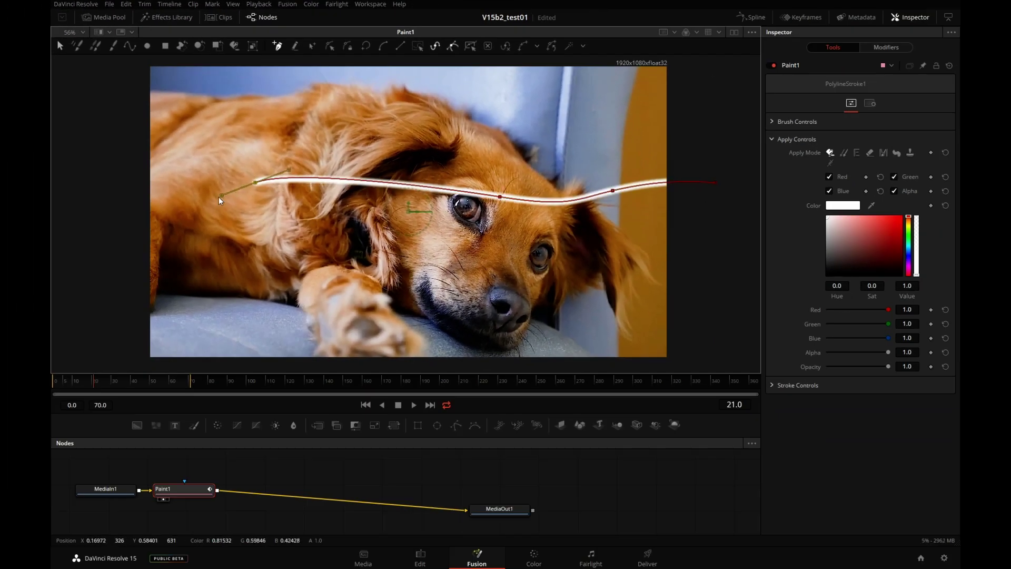
left_click(202, 260)
left_click_drag(345, 290, 474, 291)
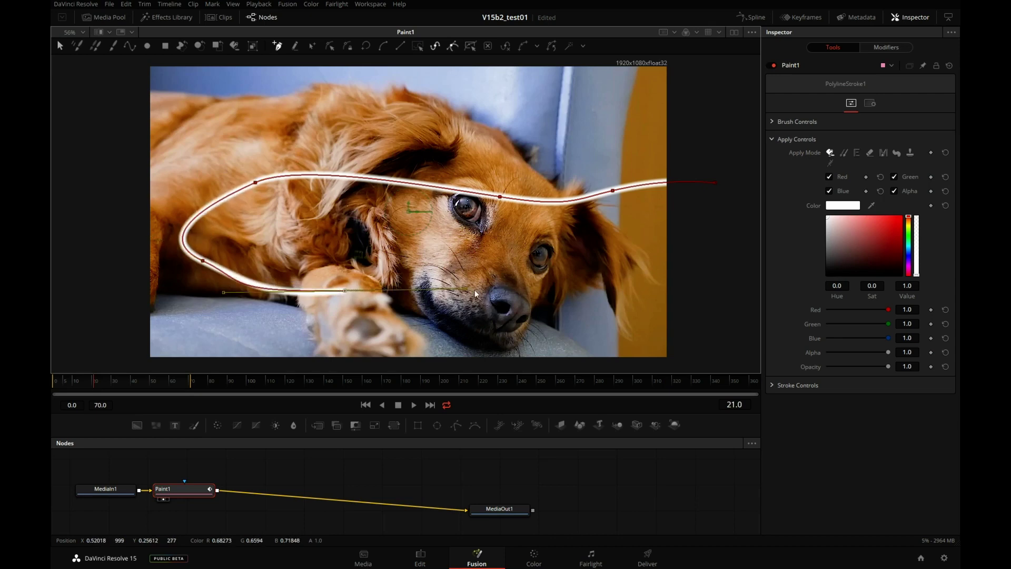
left_click(570, 307)
left_click(748, 321)
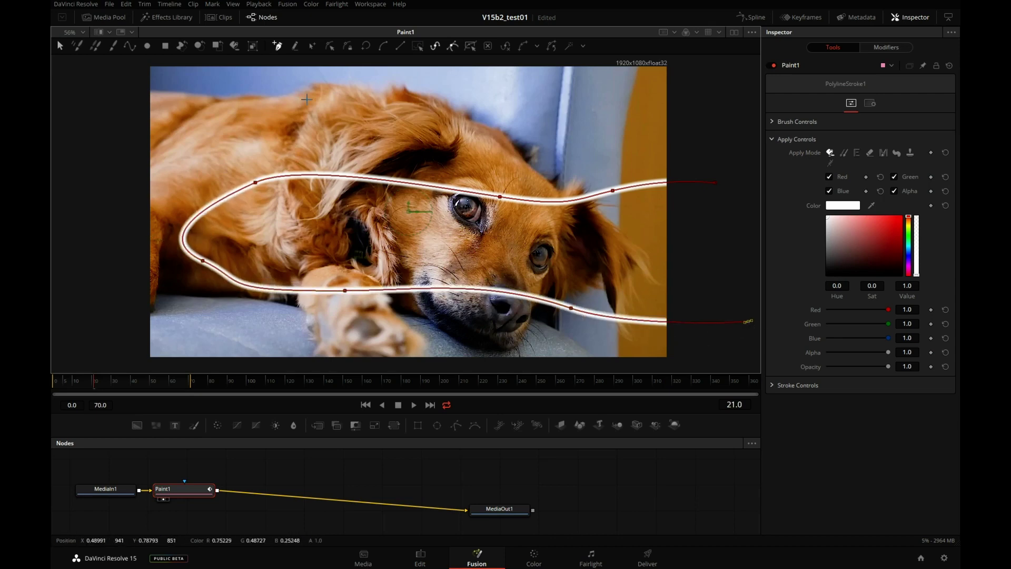
key("Escape")
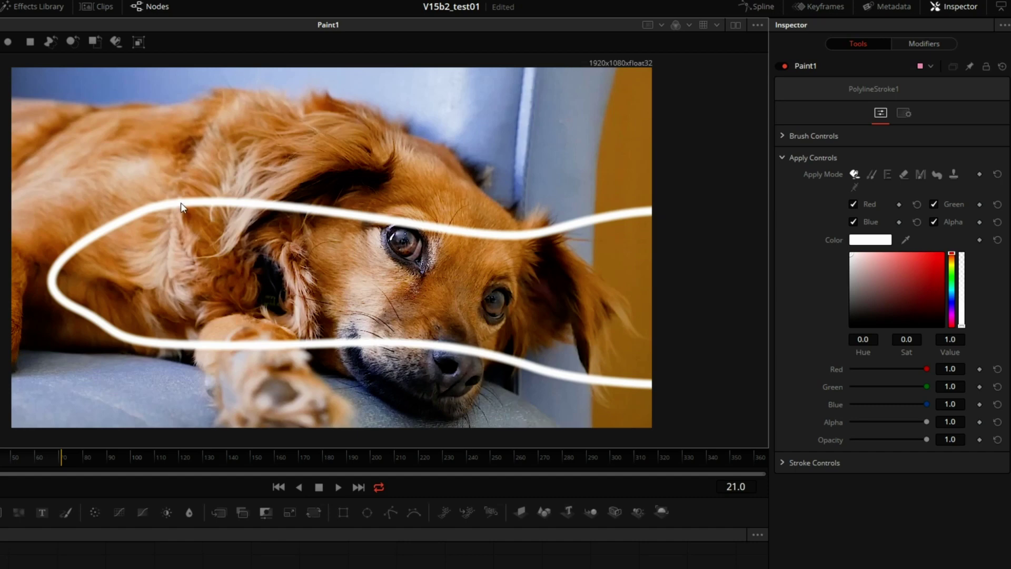
Drag the stroke's points to lift the top curve and reshape the lower-left curve
left_click(180, 207)
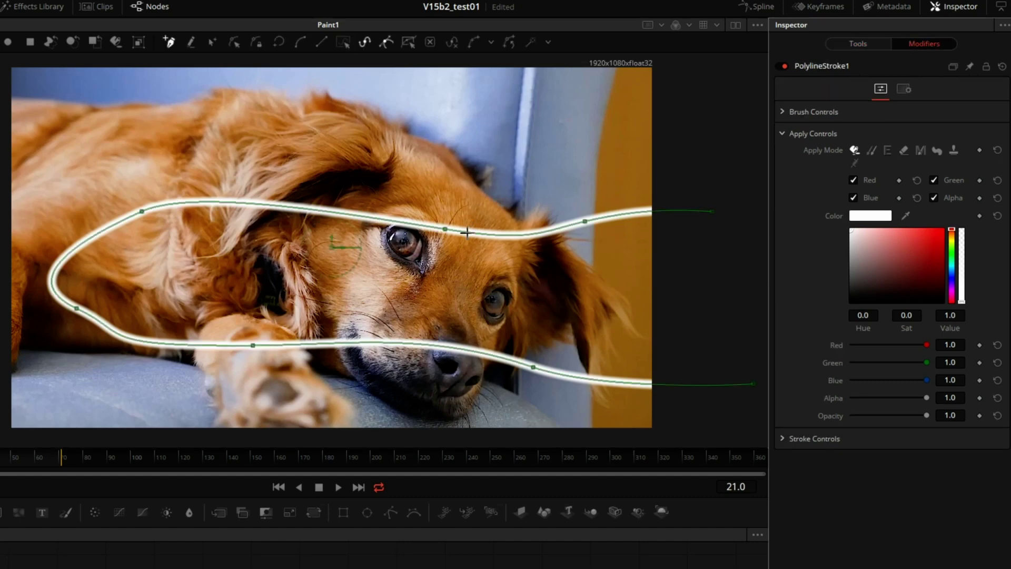
mouse_move(441, 245)
left_mouse_down()
mouse_move(428, 215)
mouse_move(431, 231)
left_mouse_up()
left_click(76, 310)
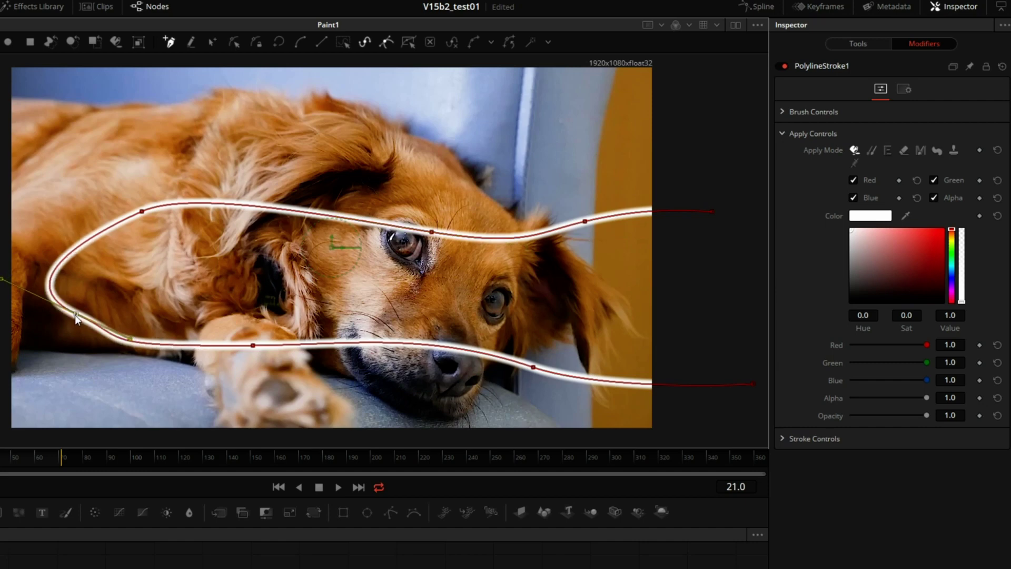
left_click_drag(119, 346, 111, 347)
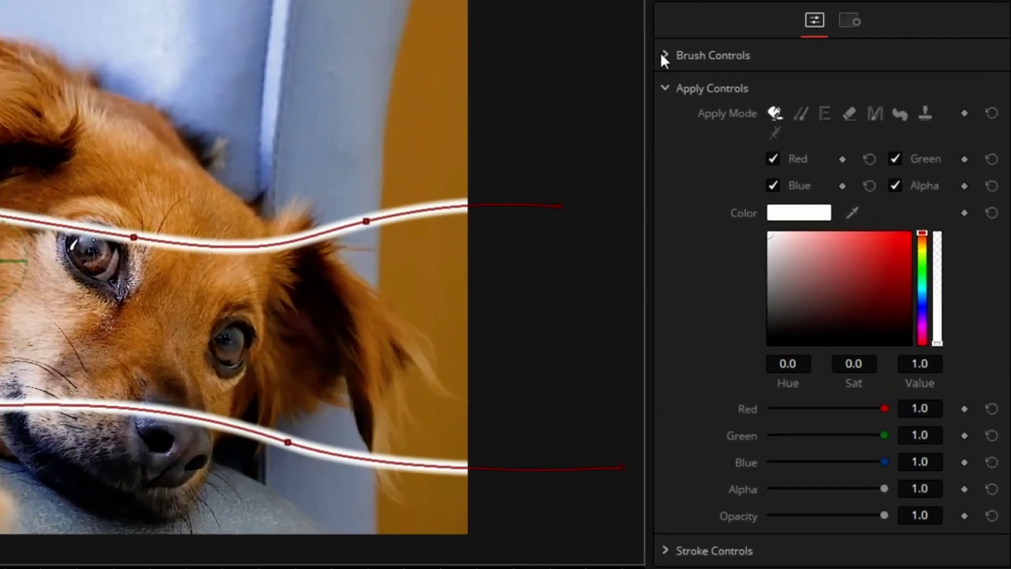
Expand Brush Controls and rough in the stroke's size and softness, trying size 0.06
left_click(754, 99)
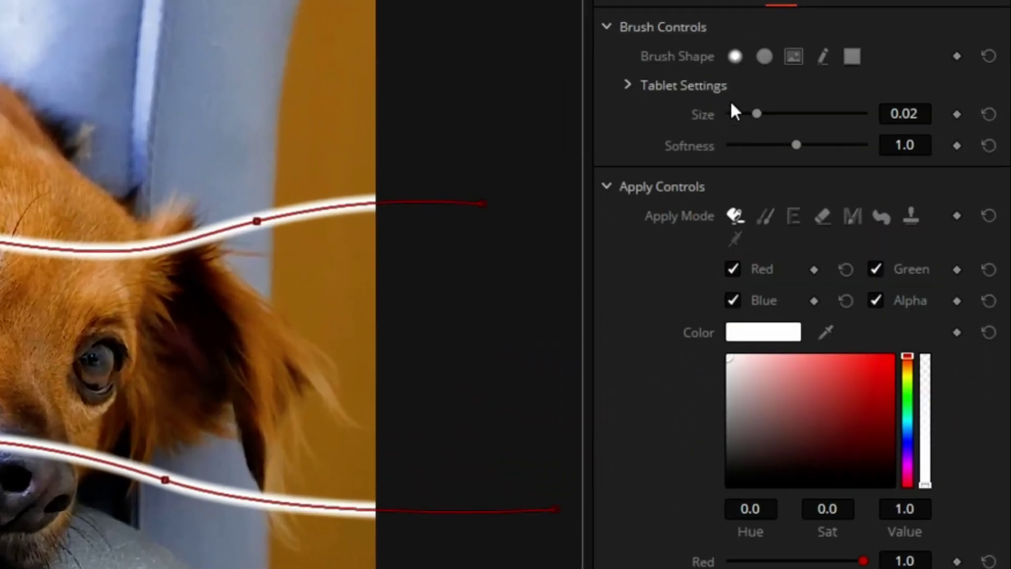
left_click_drag(757, 114, 828, 113)
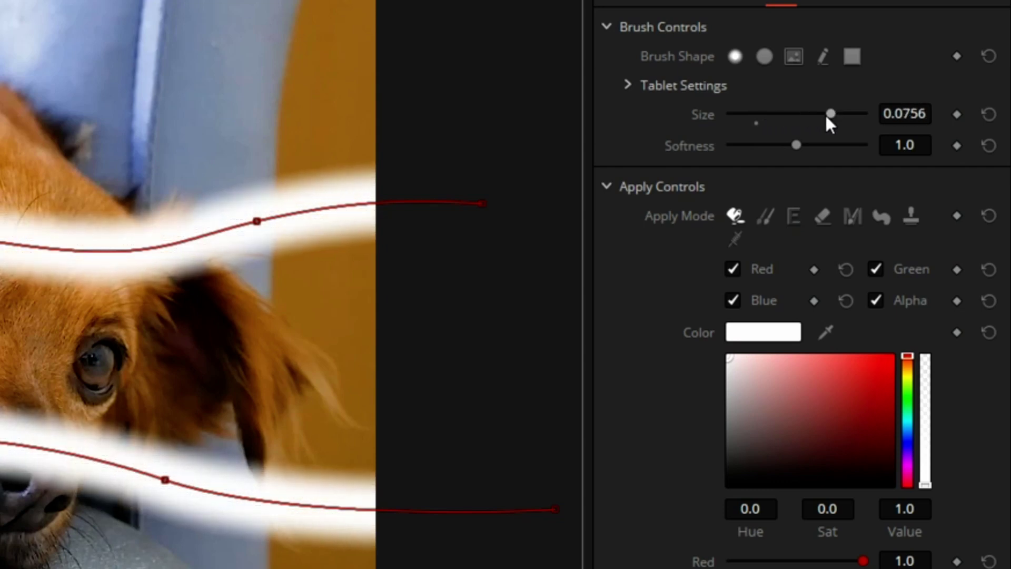
mouse_move(796, 145)
left_mouse_down()
mouse_move(834, 146)
mouse_move(811, 147)
left_mouse_up()
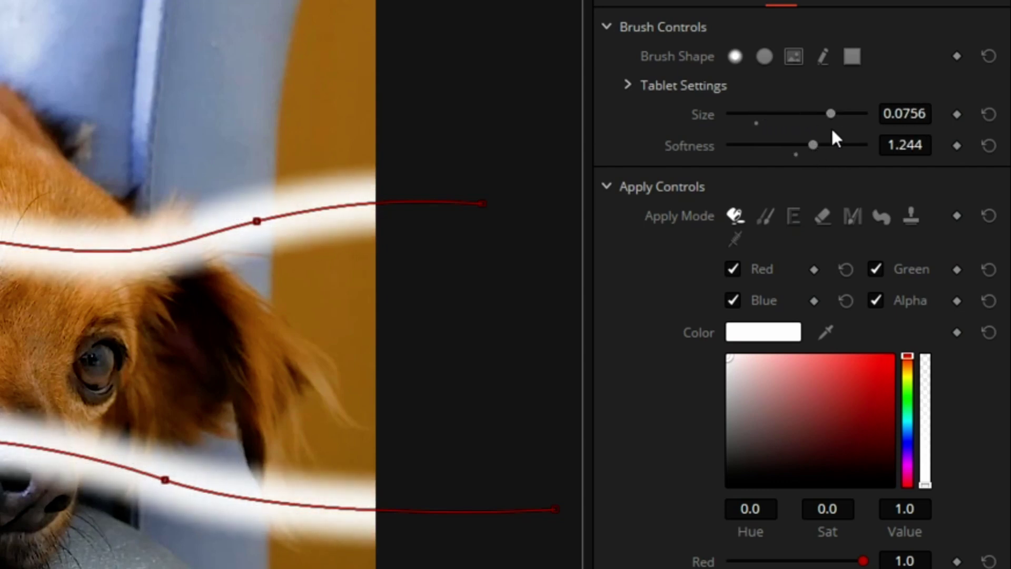
mouse_move(831, 114)
left_mouse_down()
mouse_move(855, 112)
mouse_move(817, 119)
mouse_move(881, 118)
mouse_move(864, 140)
left_mouse_up()
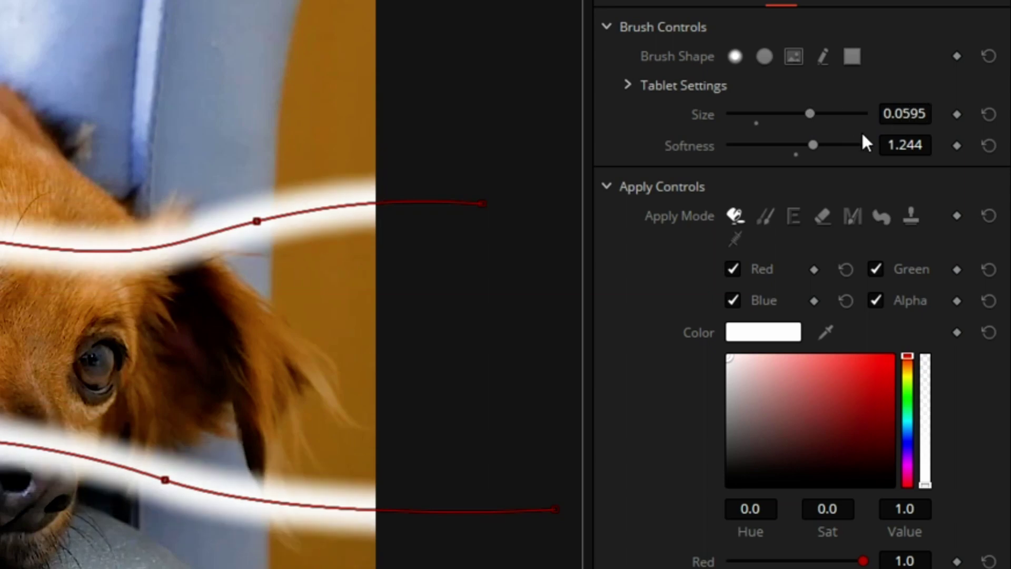
double_click(904, 112)
type("0.06")
key("Return")
Set the brush Size to 0.2 and Softness to 0.788
key("BackSpace")
key("BackSpace")
key("BackSpace")
key("BackSpace")
key("BackSpace")
key("BackSpace")
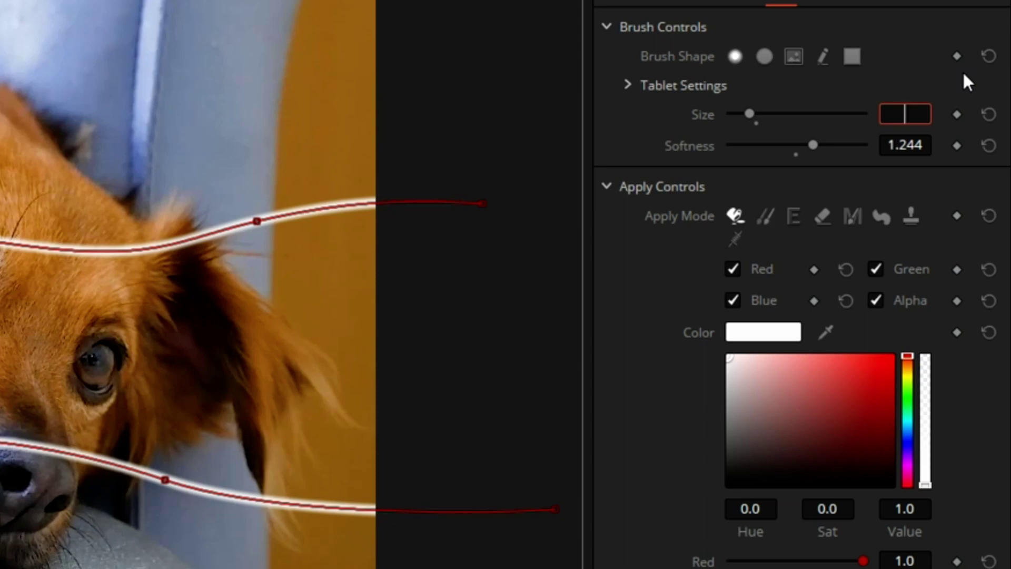
type("0.25")
key("Tab")
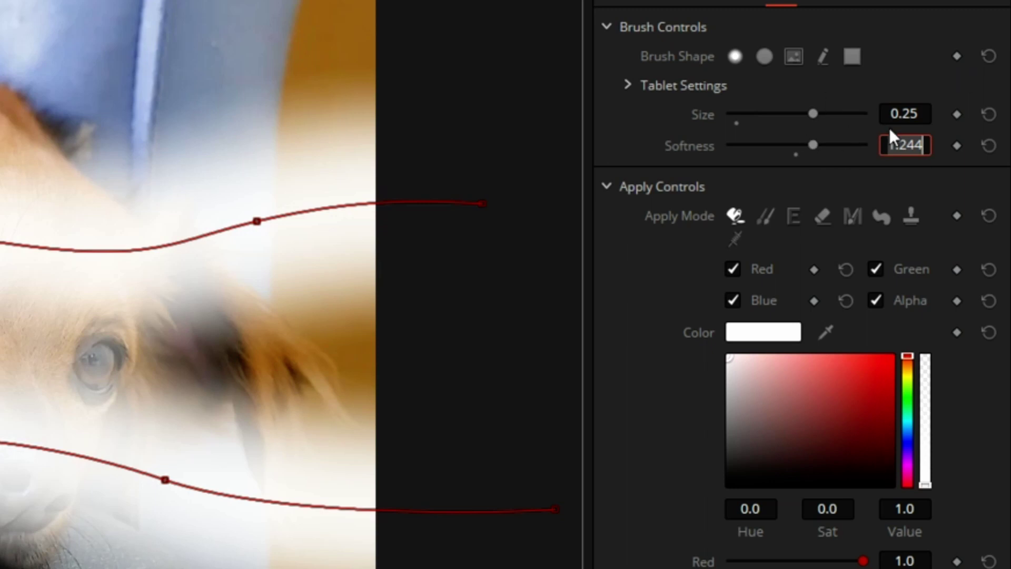
left_click(924, 114)
type("05")
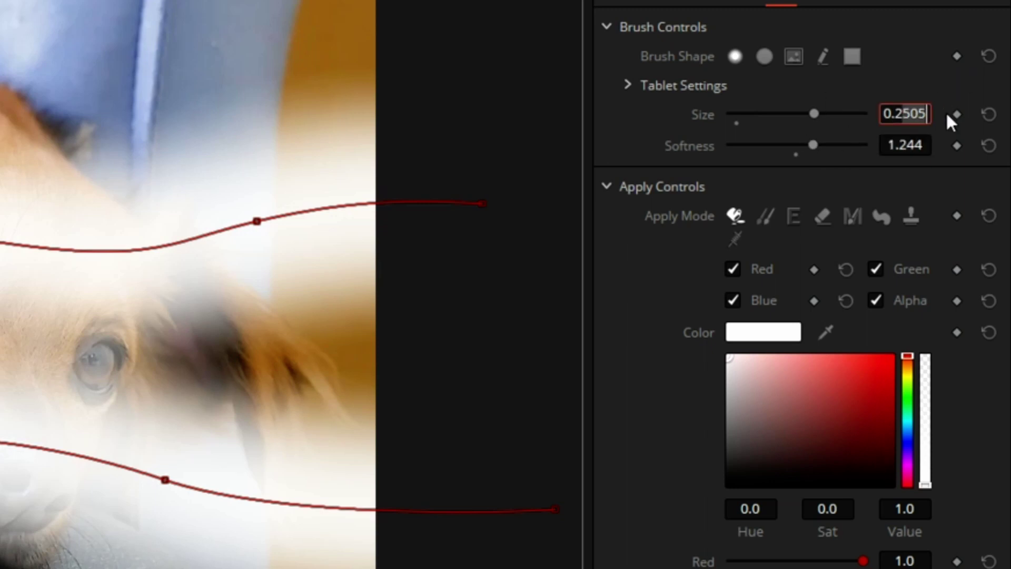
key("BackSpace")
key("Tab")
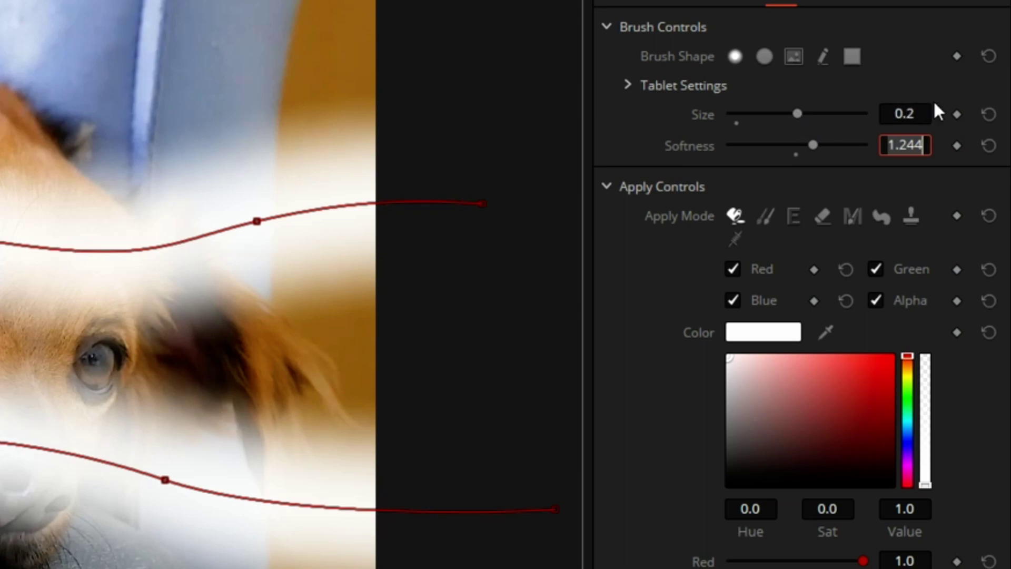
type("0.788")
key("Return")
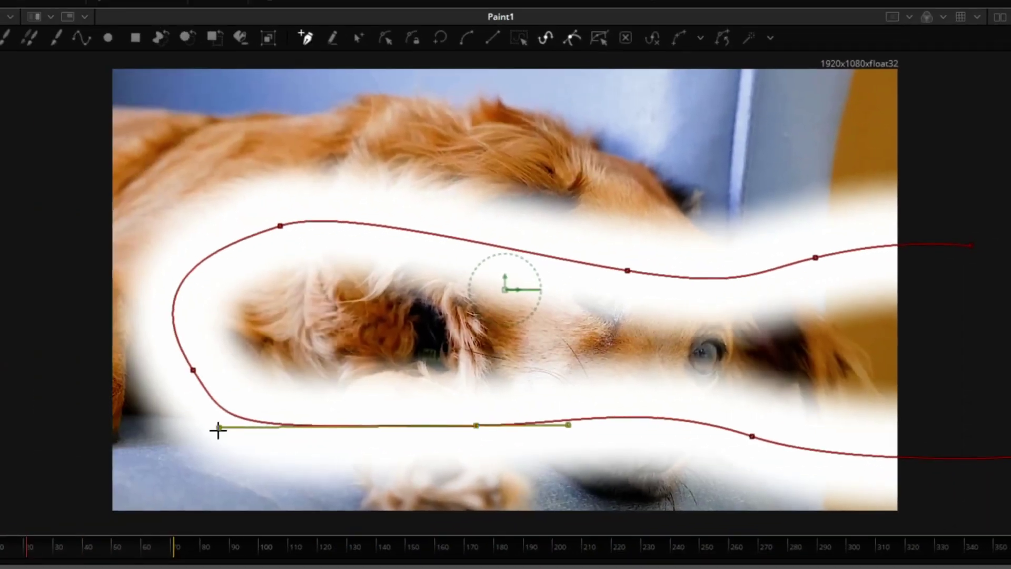
Drag the stroke's points to reshape its bottom curve and upper bend near the eye
left_click_drag(218, 429, 384, 452)
left_click_drag(627, 271, 574, 187)
left_click_drag(729, 210, 638, 298)
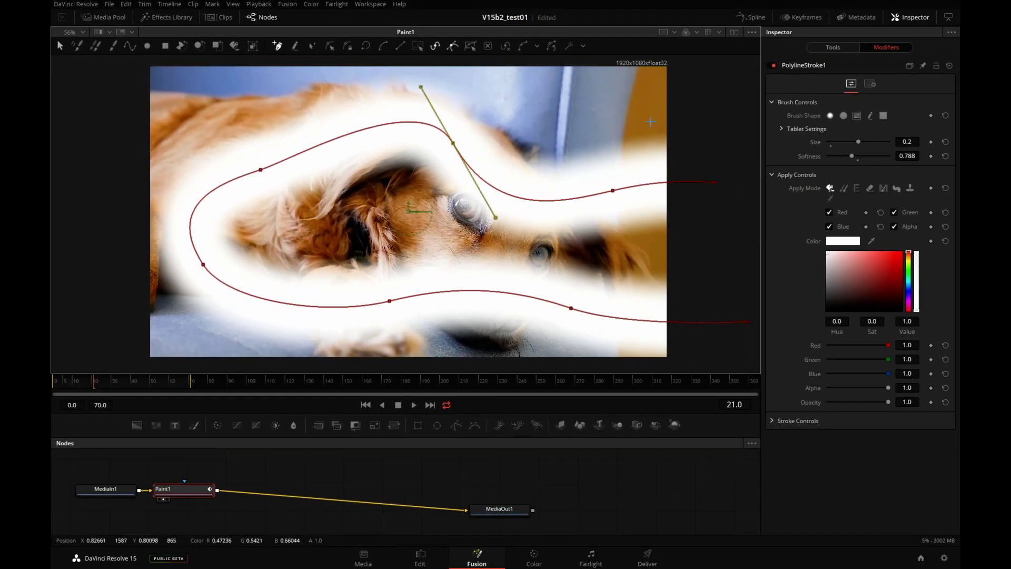
Set the stroke's alpha to 0.0 in the alpha view and reshape its upper-left and left points
key("a")
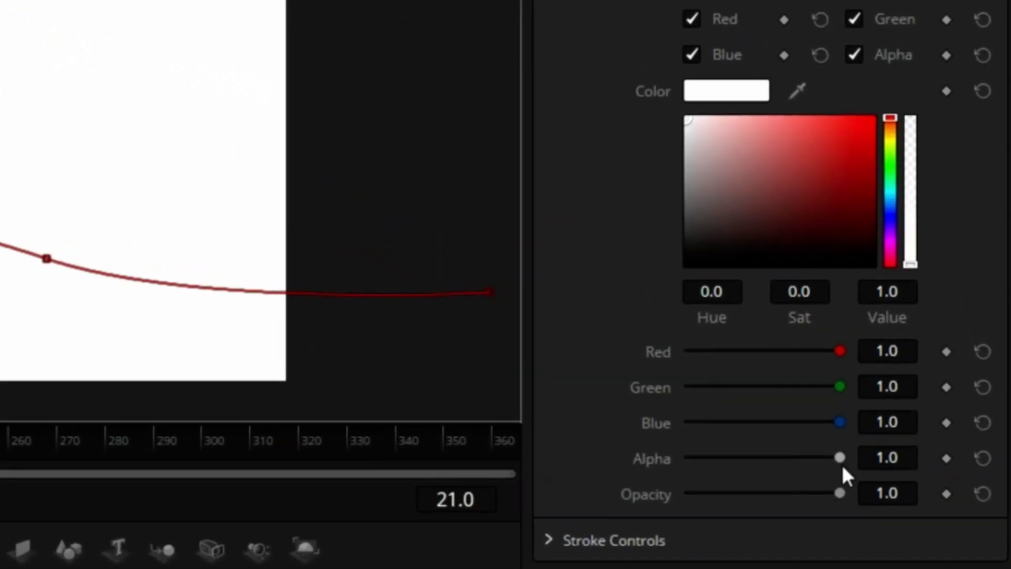
left_click_drag(841, 463, 614, 463)
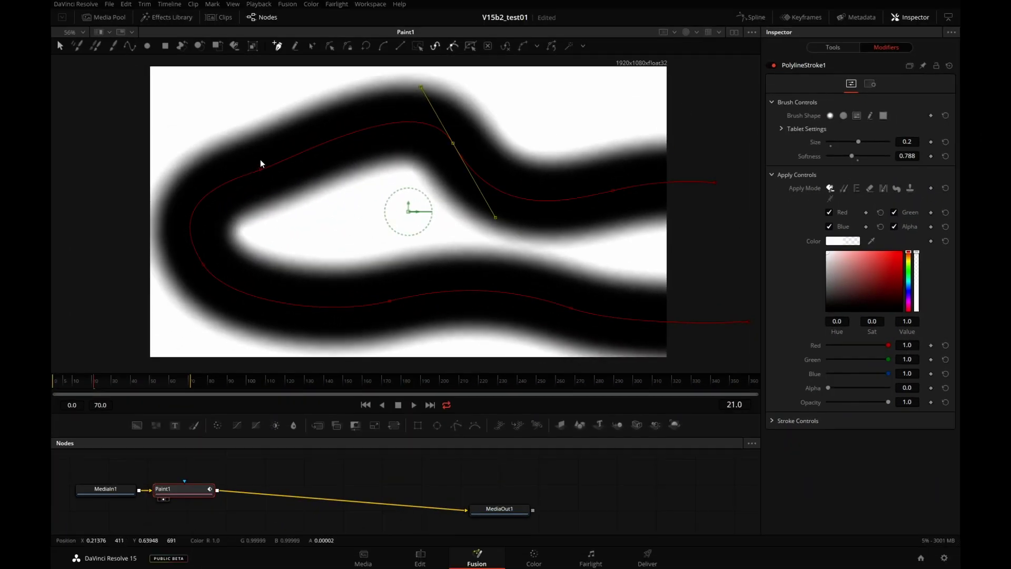
left_click_drag(260, 162, 274, 131)
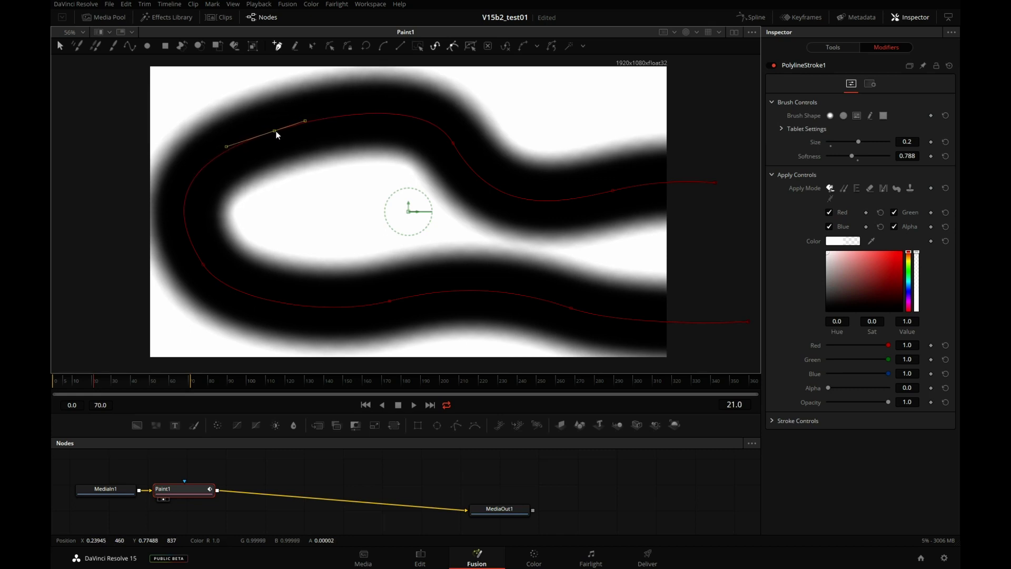
left_click(453, 144)
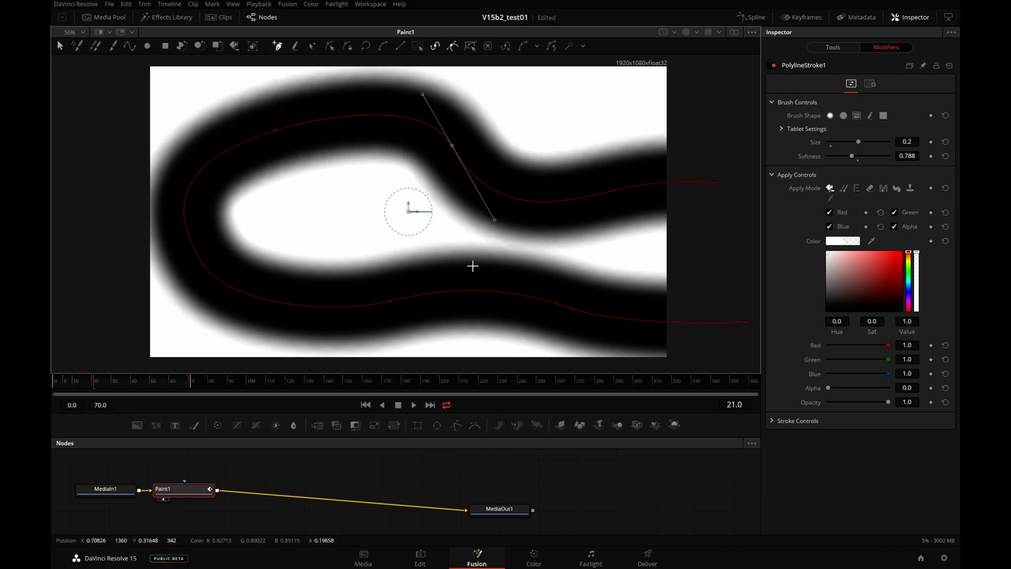
left_click_drag(211, 269, 219, 272)
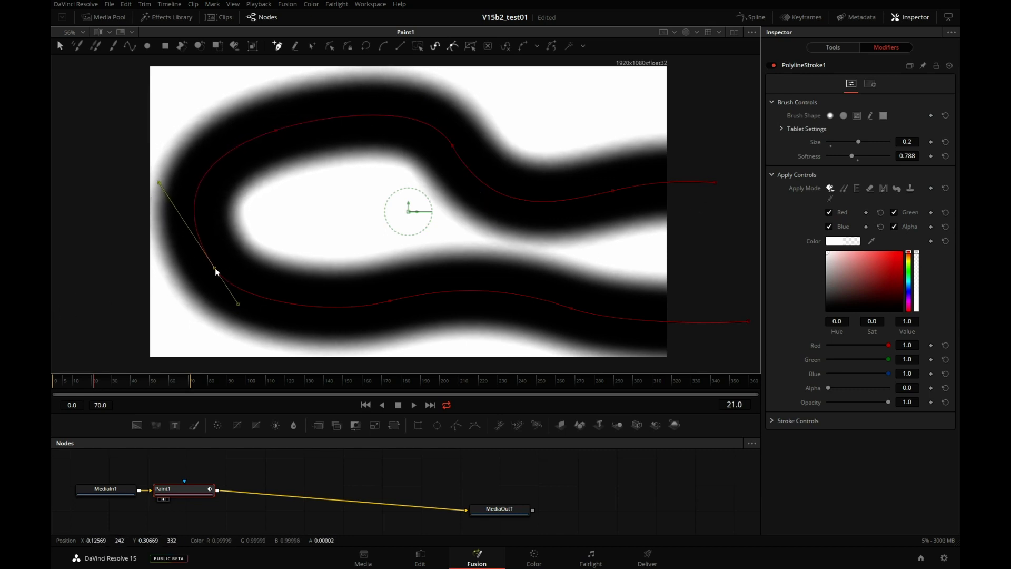
left_click(694, 30)
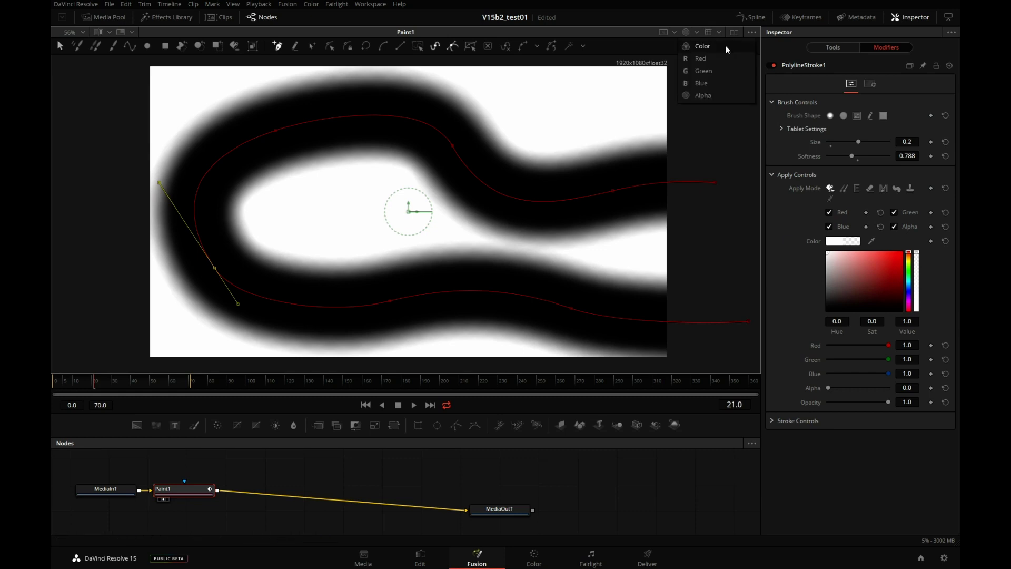
Restrict the paint stroke to alpha by unchecking Red, Green and Blue in Apply Controls
left_click(726, 45)
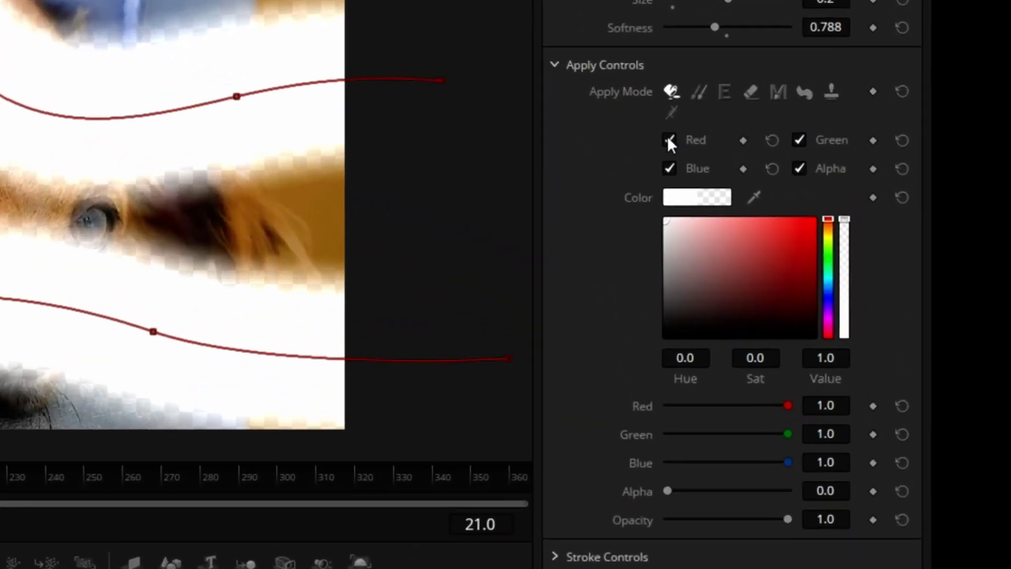
left_click(667, 138)
left_click(680, 169)
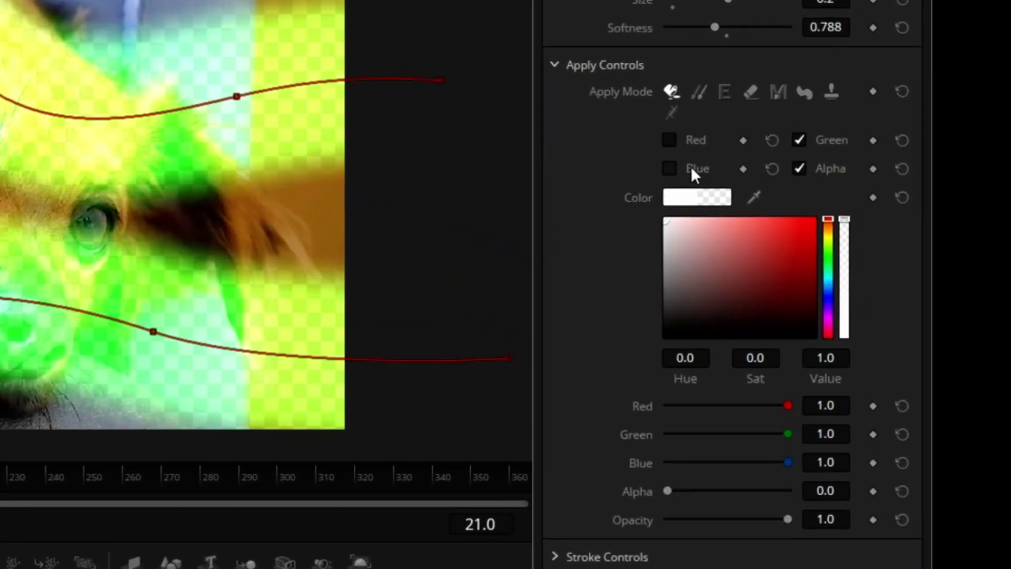
left_click(797, 139)
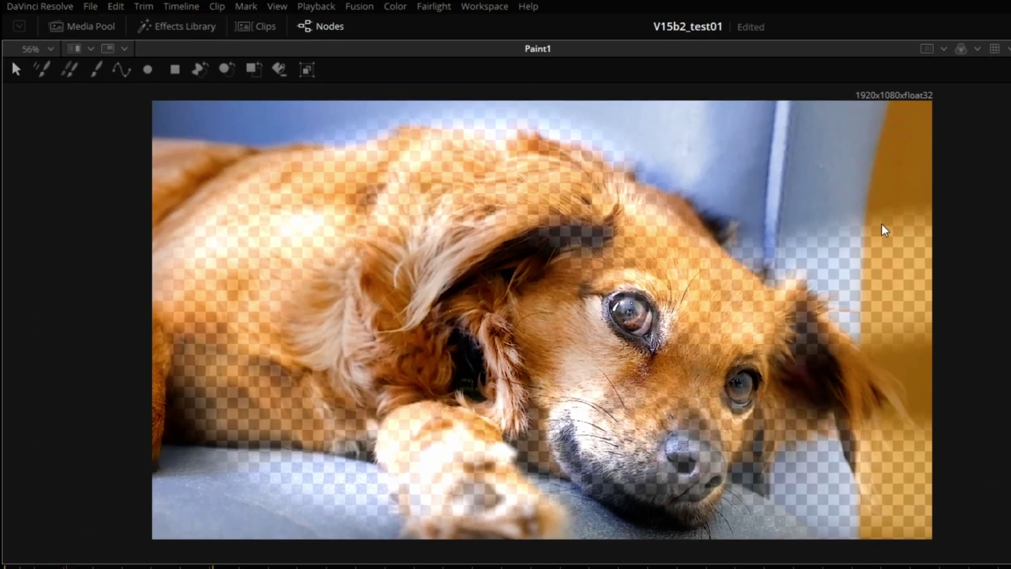
key("a")
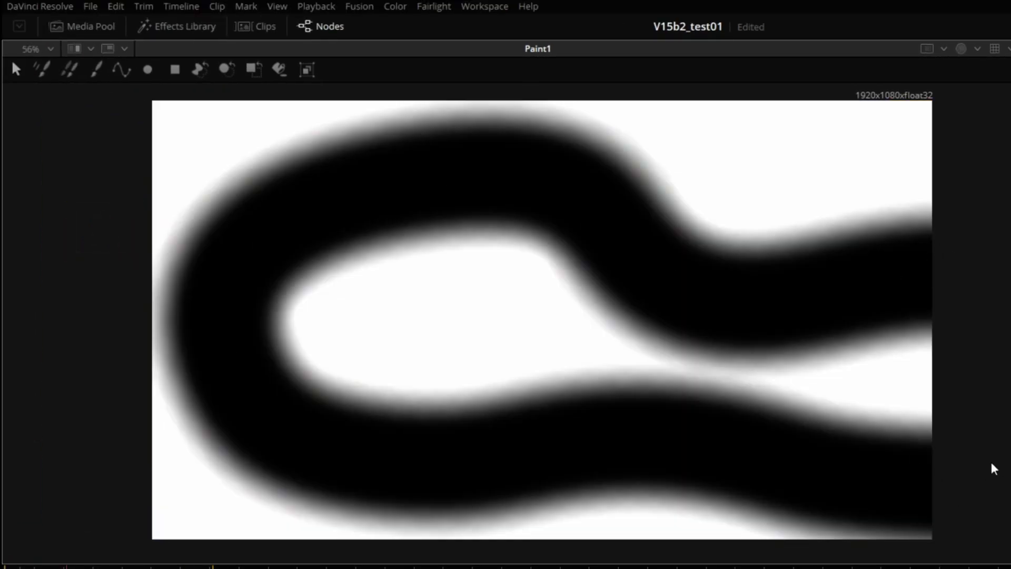
key("c")
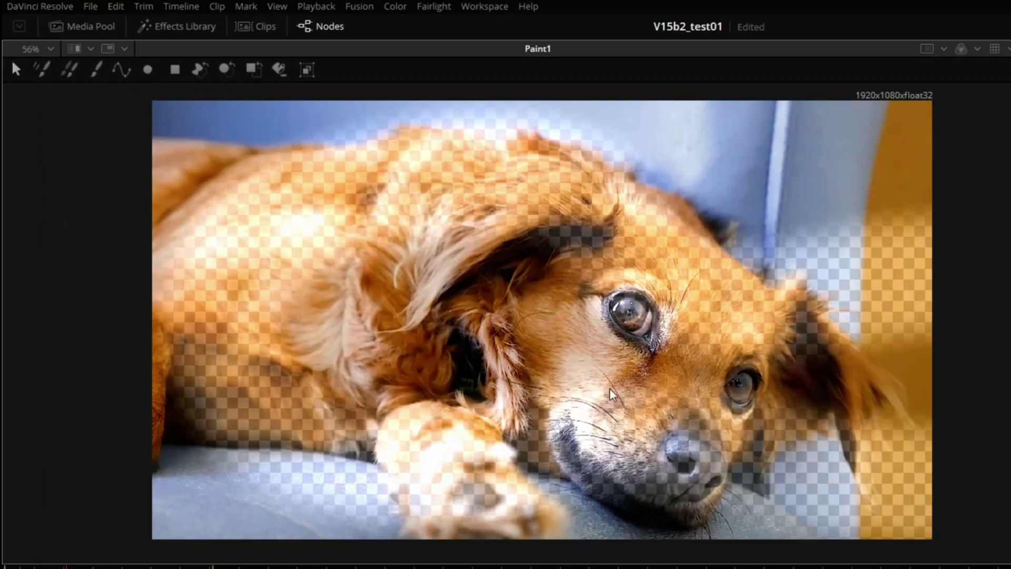
Turn off the viewer's Checker Underlay and compare the alpha and colour views
right_click(535, 273)
mouse_move(621, 328)
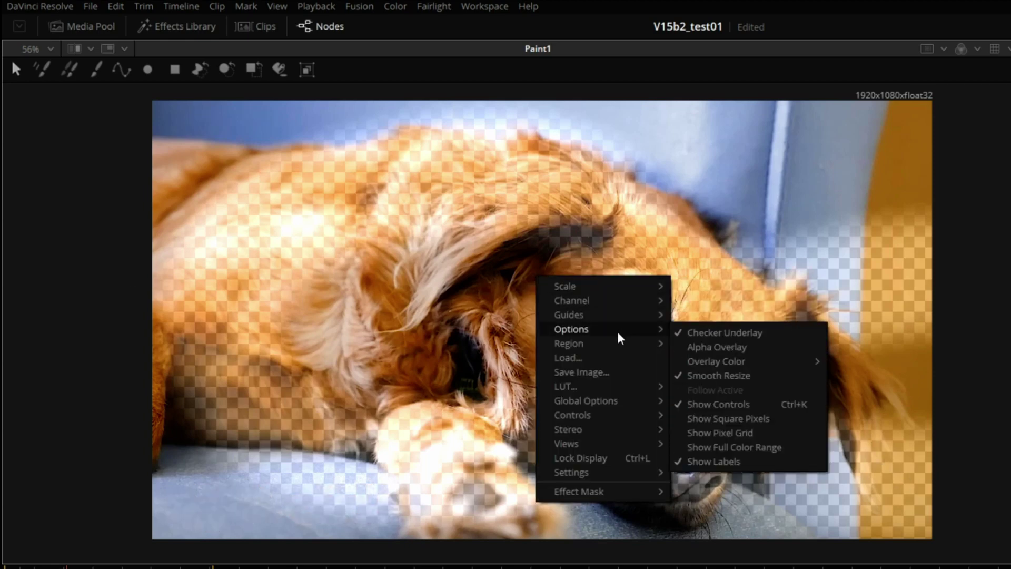
left_click(722, 332)
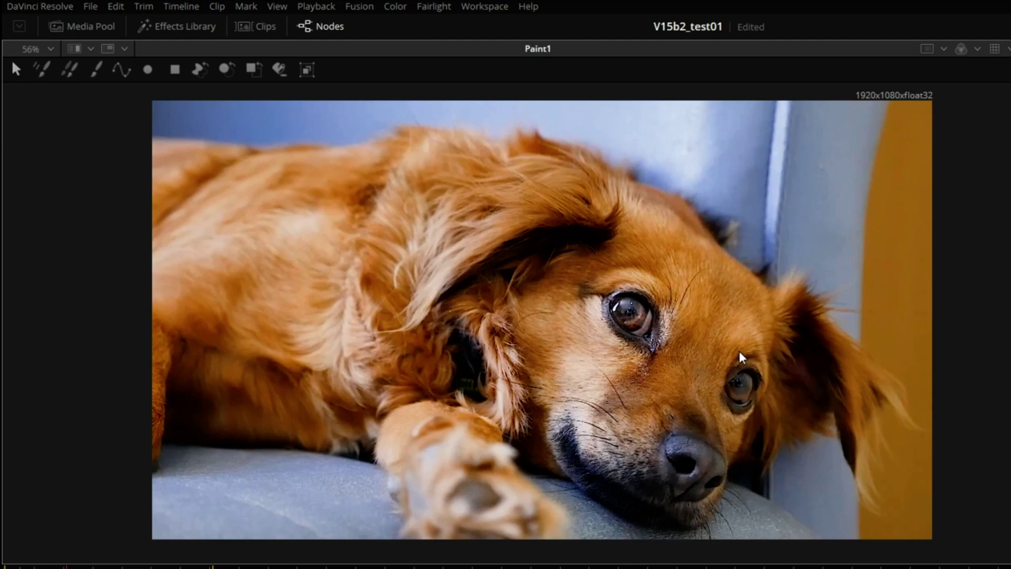
key("a")
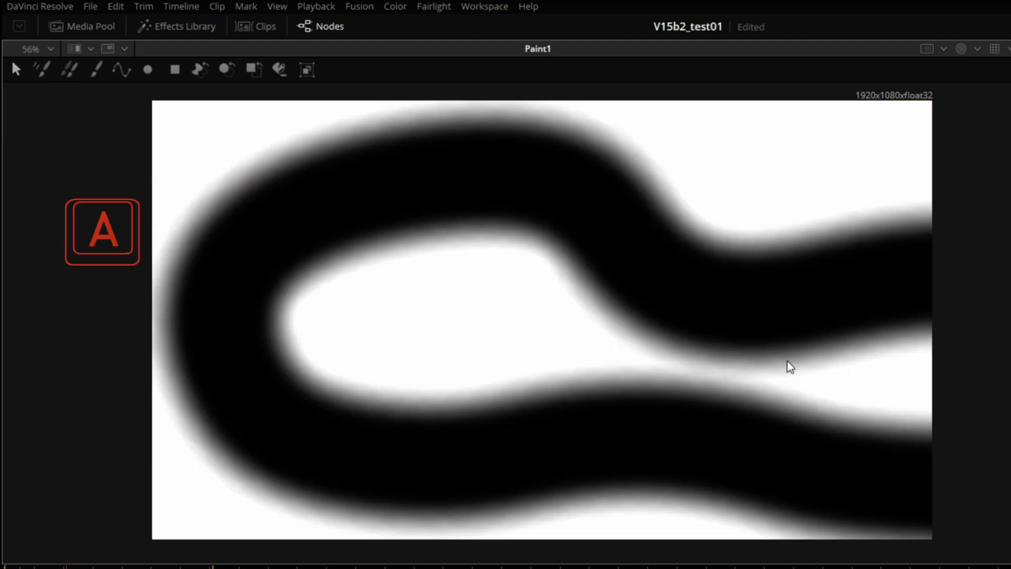
key("c")
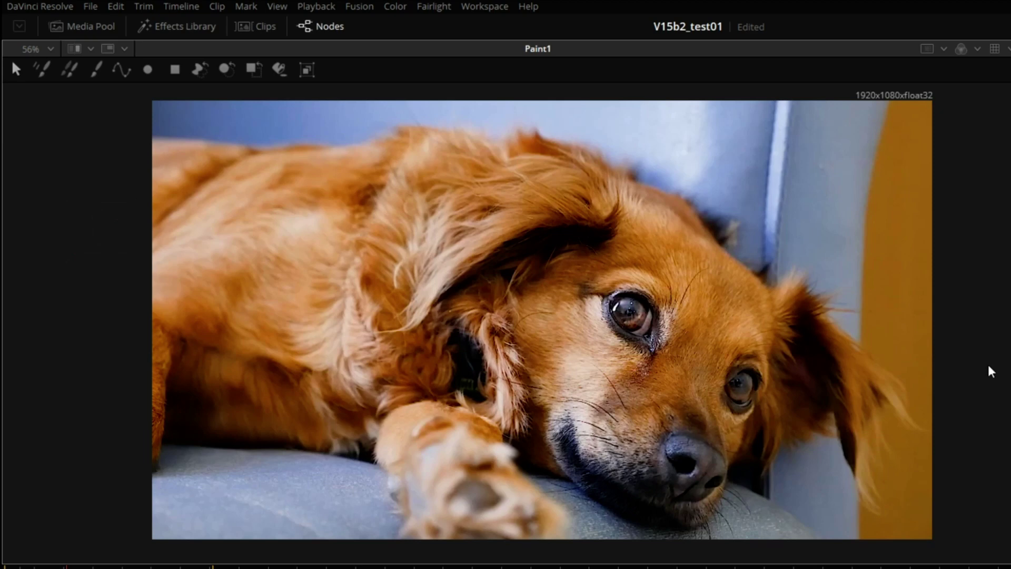
key("a")
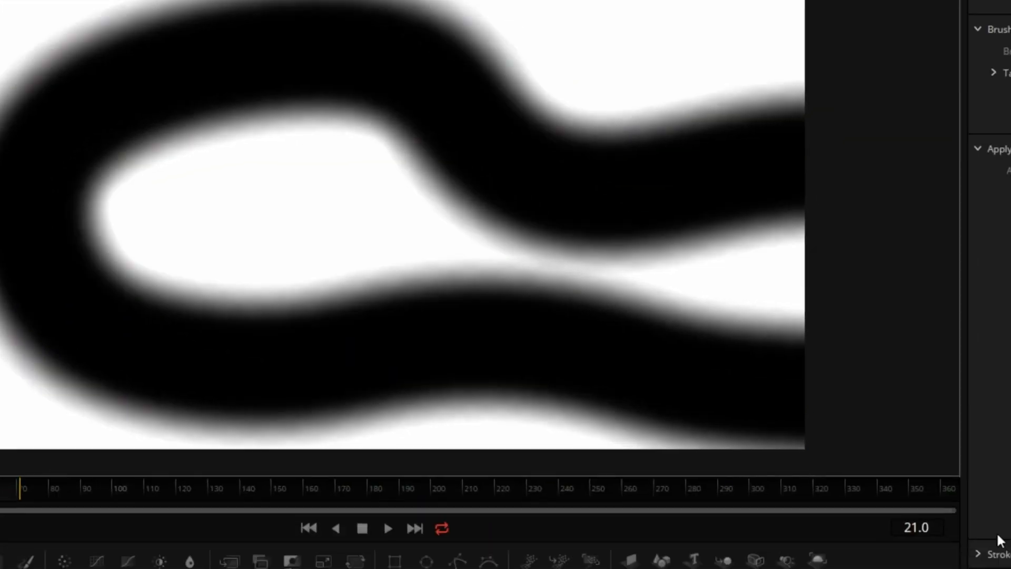
In Stroke Controls, set Write On End to 0 and keyframe it
left_click(977, 554)
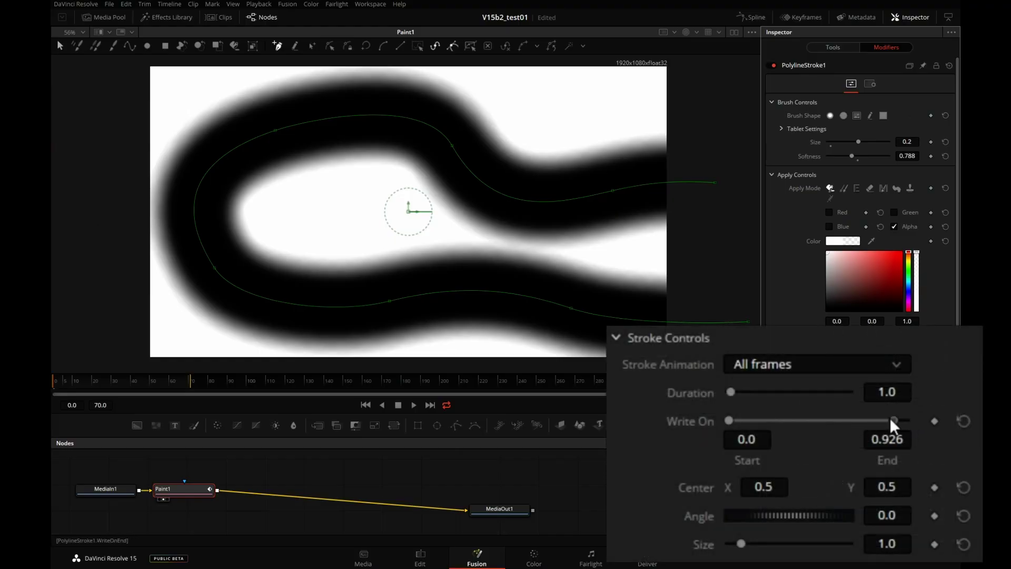
left_click_drag(894, 420, 729, 424)
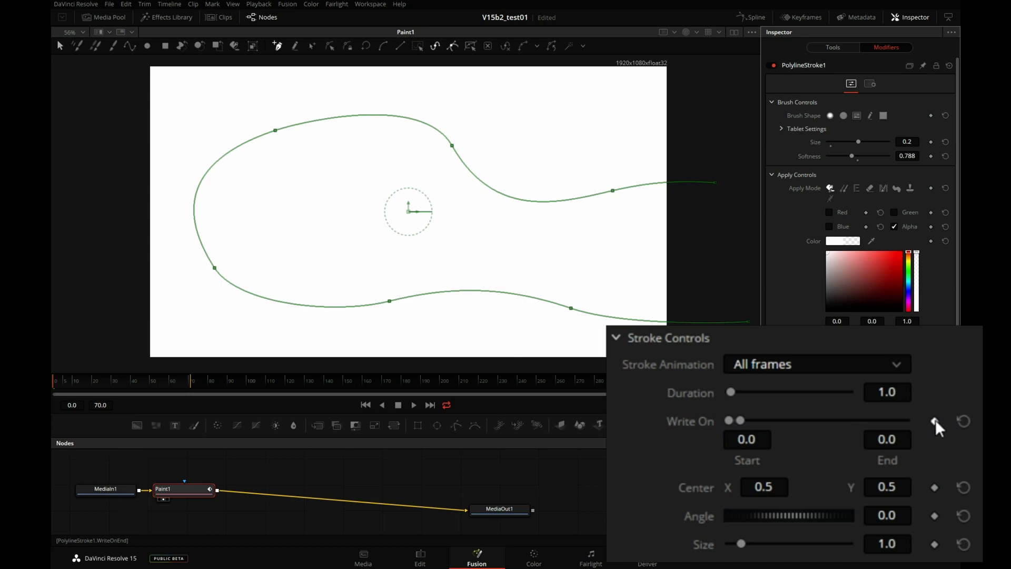
mouse_move(742, 419)
left_mouse_down()
mouse_move(758, 421)
mouse_move(730, 420)
left_mouse_up()
left_click(935, 420)
At about frame 55, set Write On End to 1.0, move Start forward, and scrub the animation
left_click(164, 385)
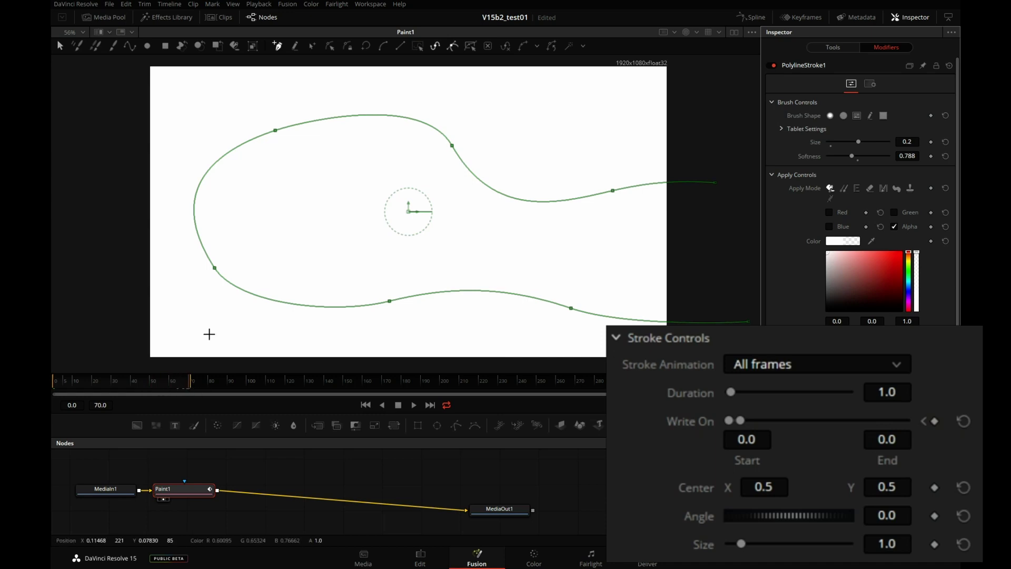
left_click_drag(742, 424, 932, 433)
left_click_drag(756, 427, 923, 433)
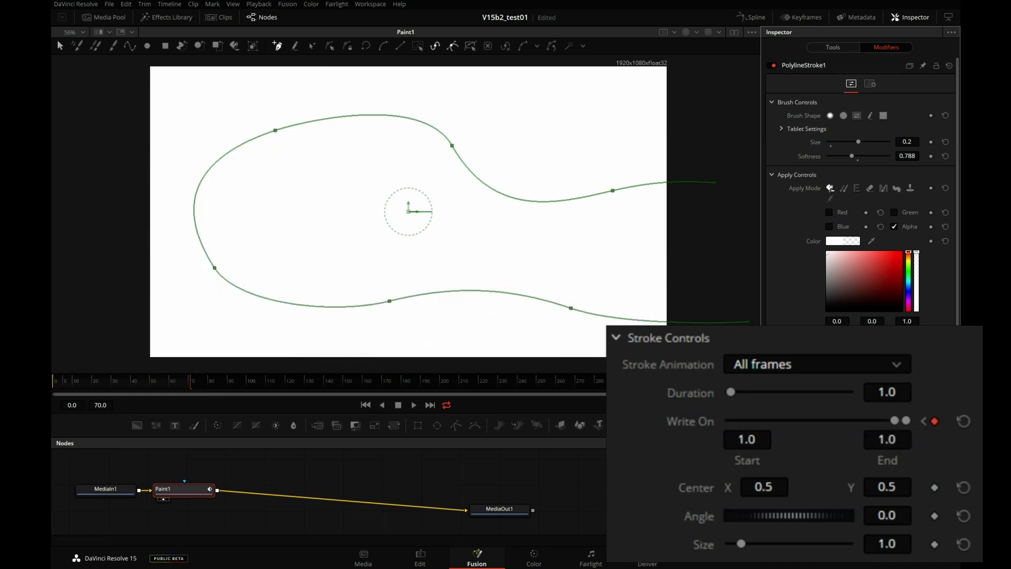
left_click_drag(152, 382, 117, 402)
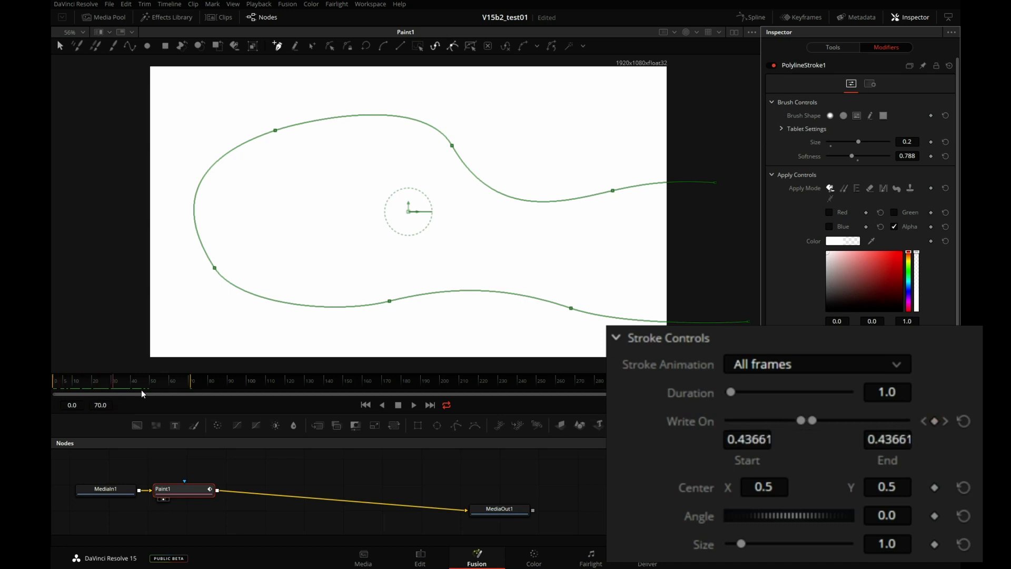
Lower Write On Start to lengthen the travelling stroke, play it from frame 0, and nudge Paint1
left_click_drag(803, 422, 770, 424)
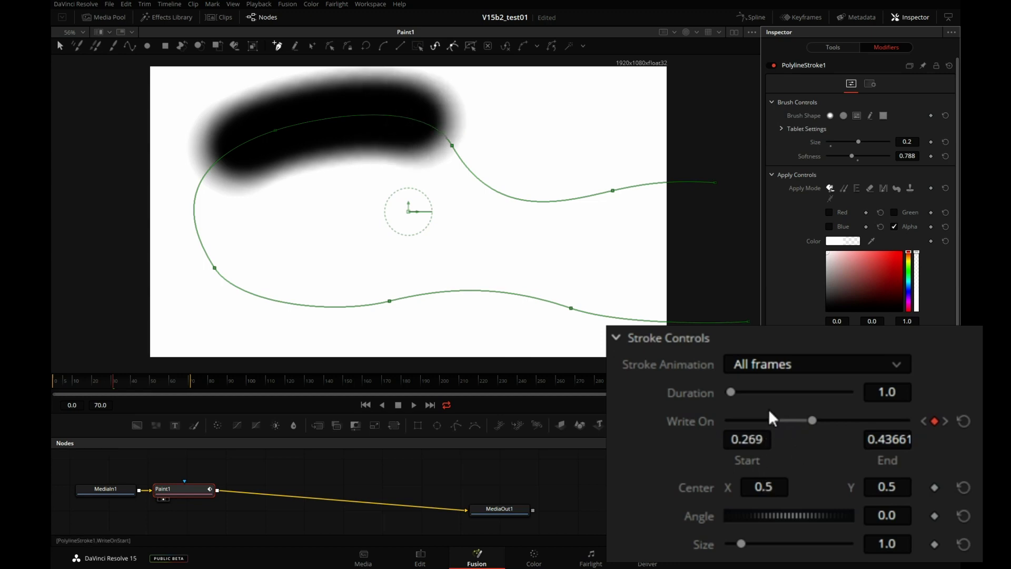
left_click_drag(82, 380, 53, 380)
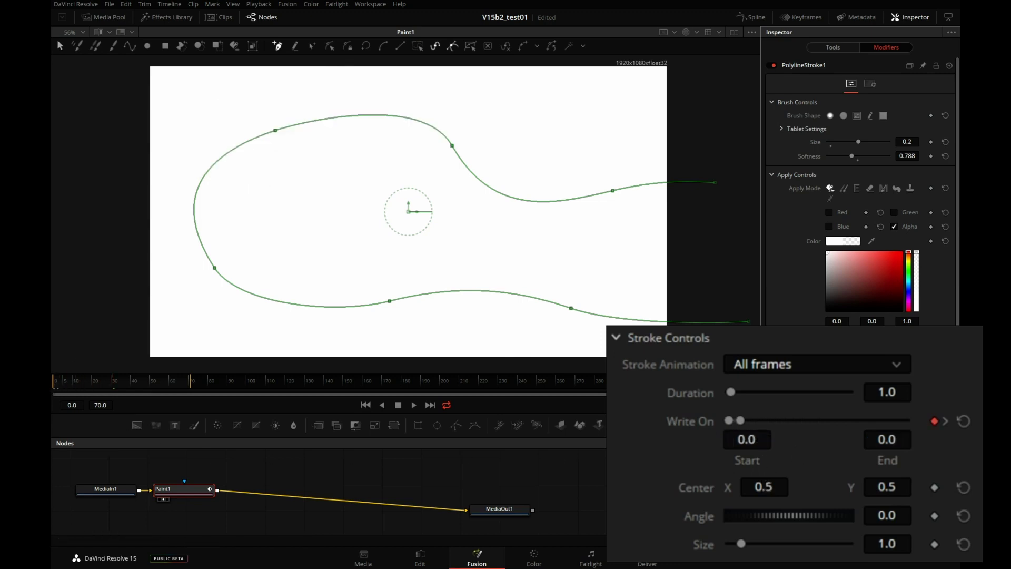
key("space")
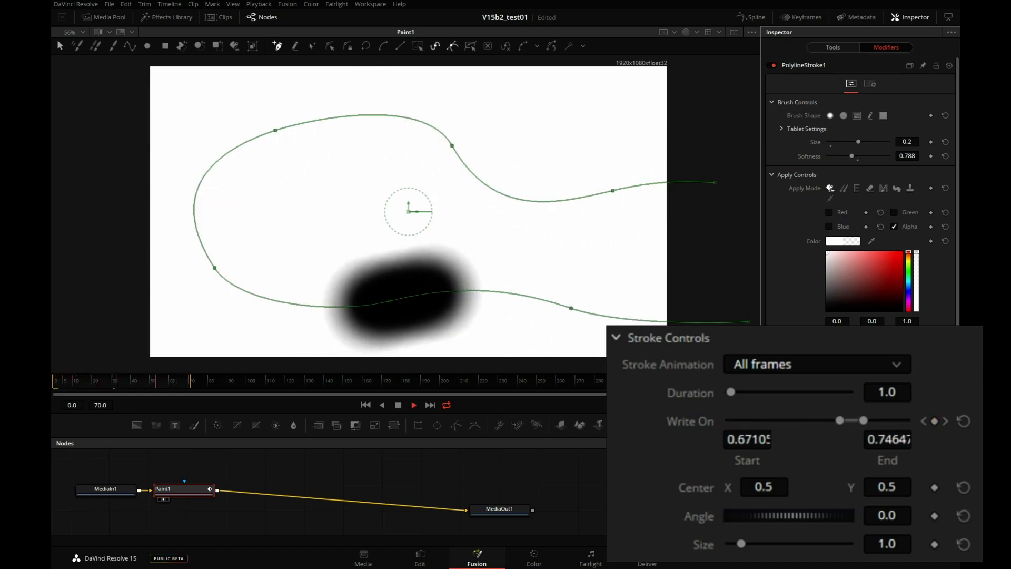
key("space")
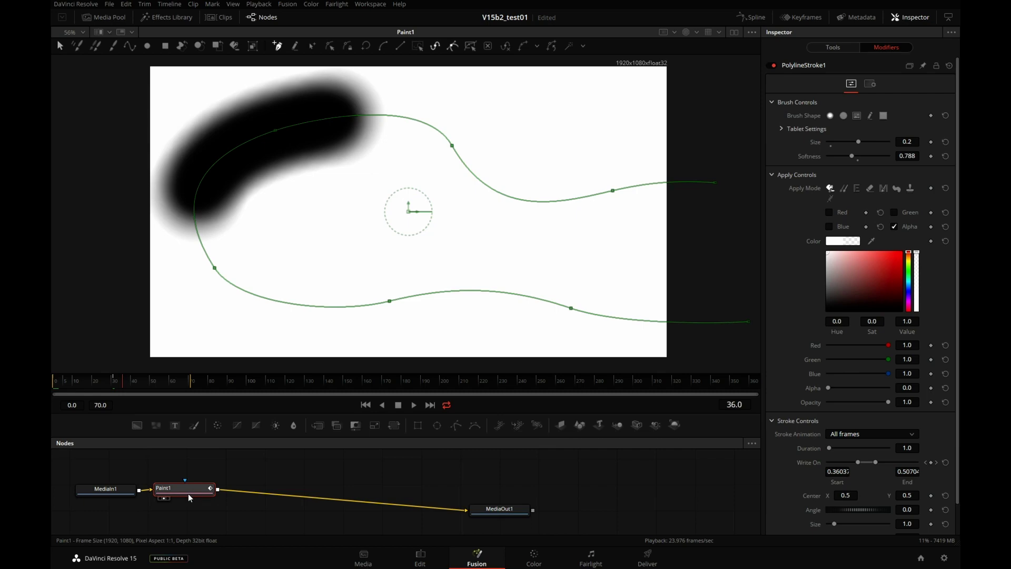
left_click_drag(187, 494, 193, 498)
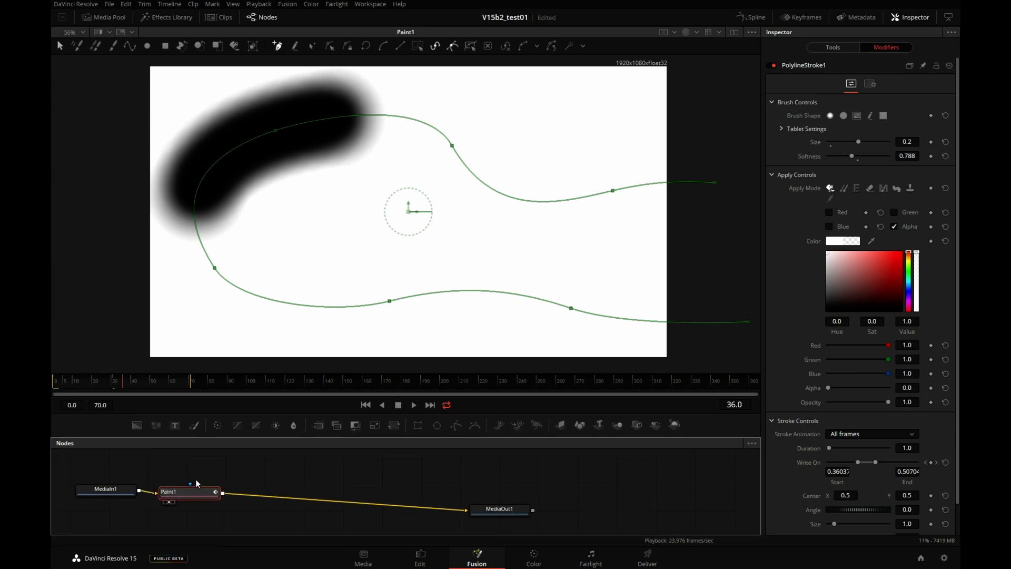
Add a Matte Control node after Paint1 with Invert Matte ticked and view its result
key("ctrl+space")
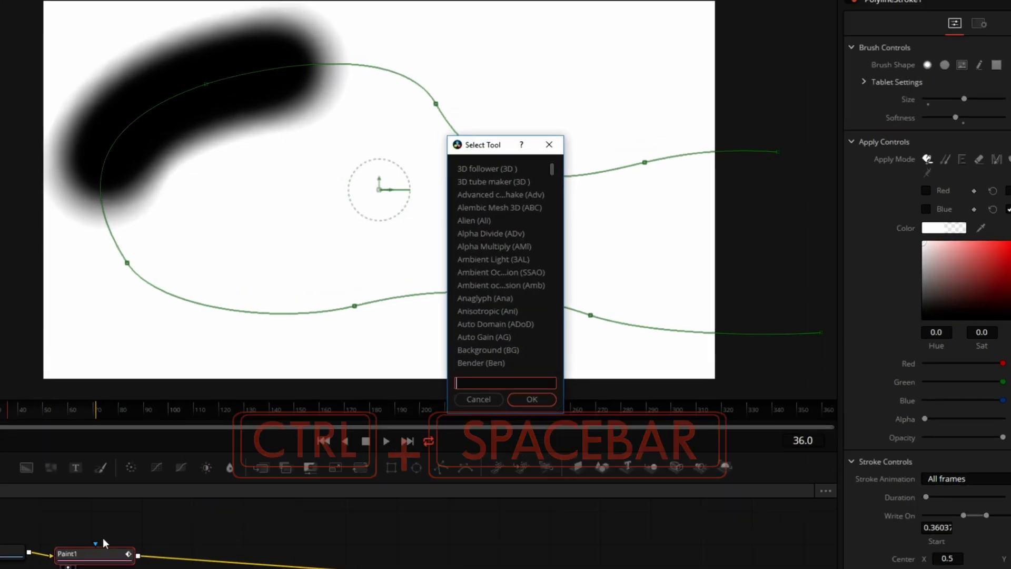
type("matt")
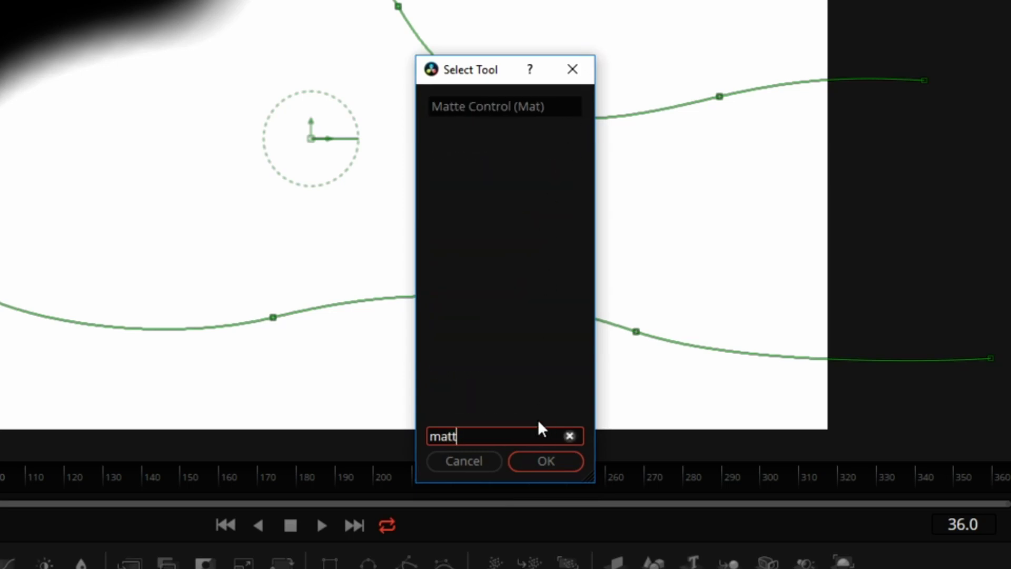
left_click(547, 462)
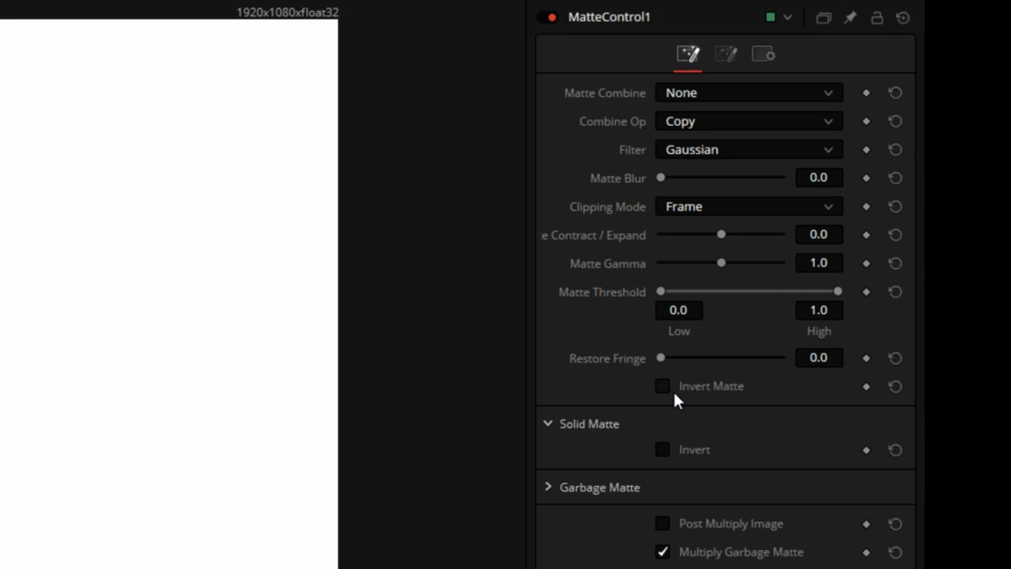
left_click(828, 249)
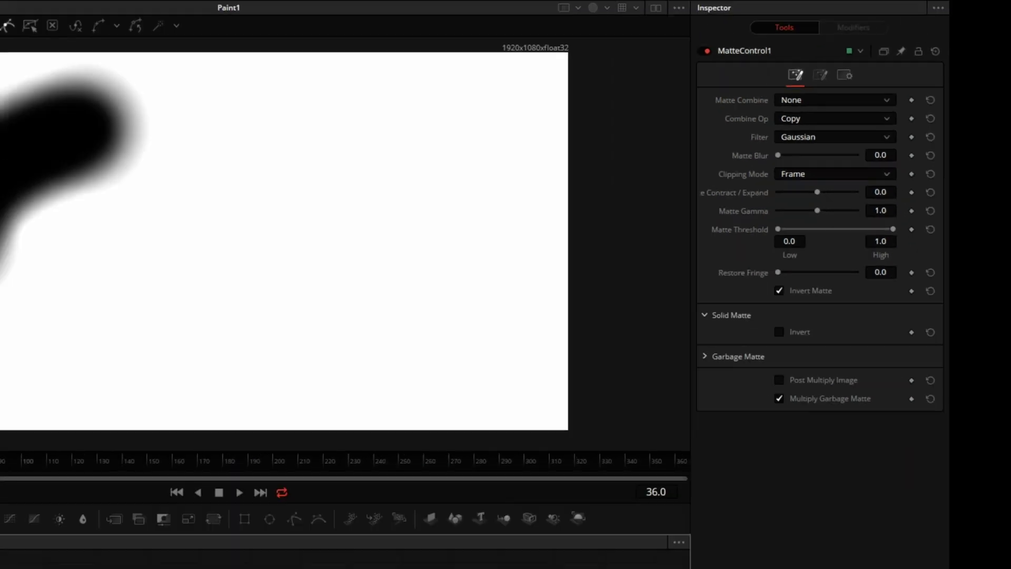
key("2")
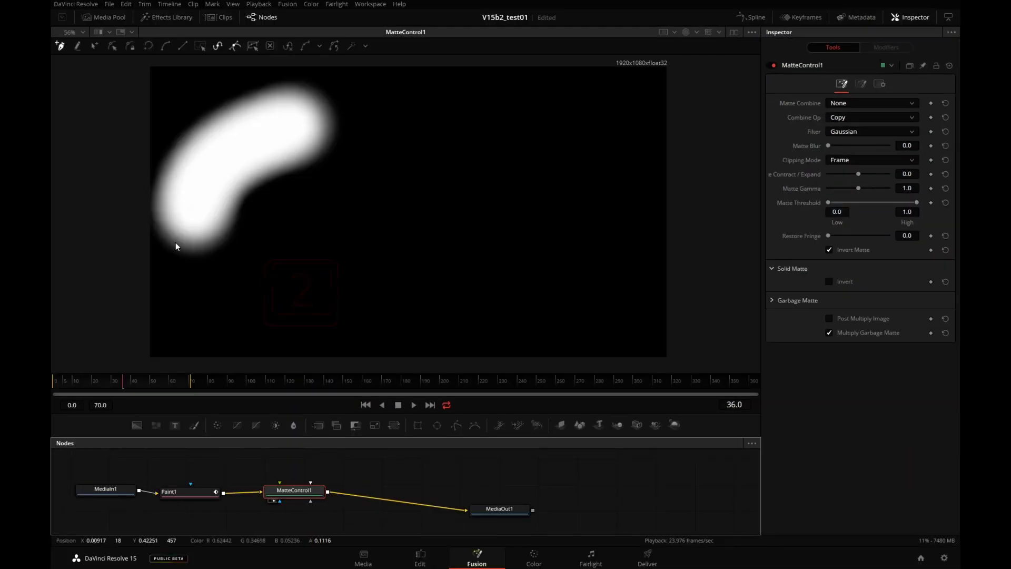
Play the inverted matte from frame 8, preview it in full colour, then go to the Edit page
left_click(70, 388)
key("space")
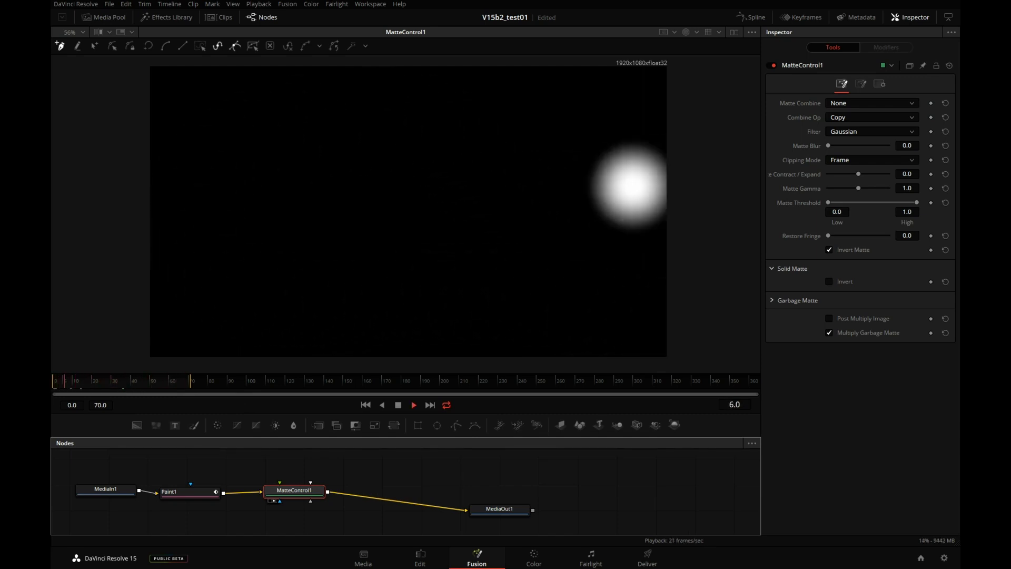
key("space")
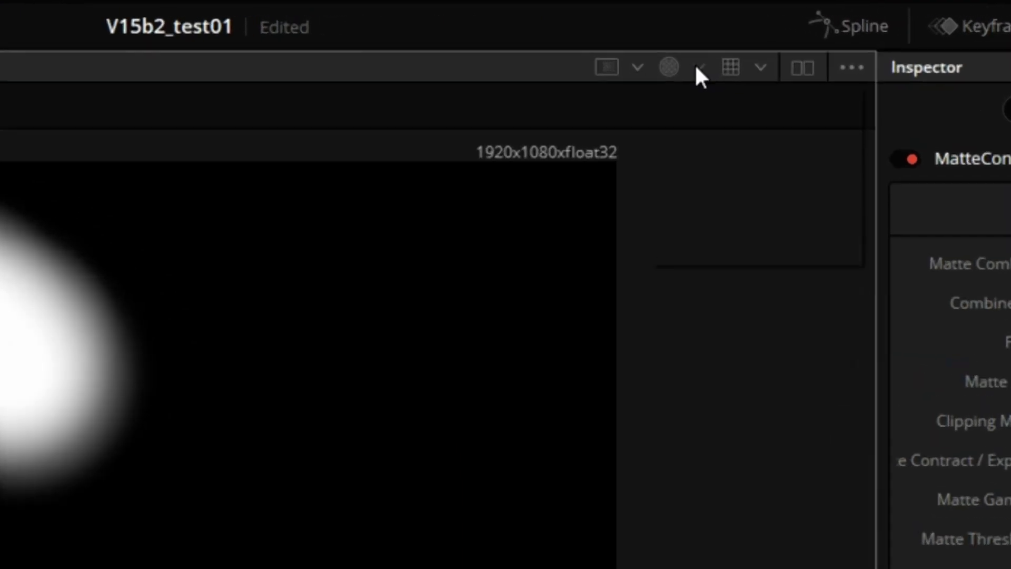
left_click(697, 32)
left_click(729, 121)
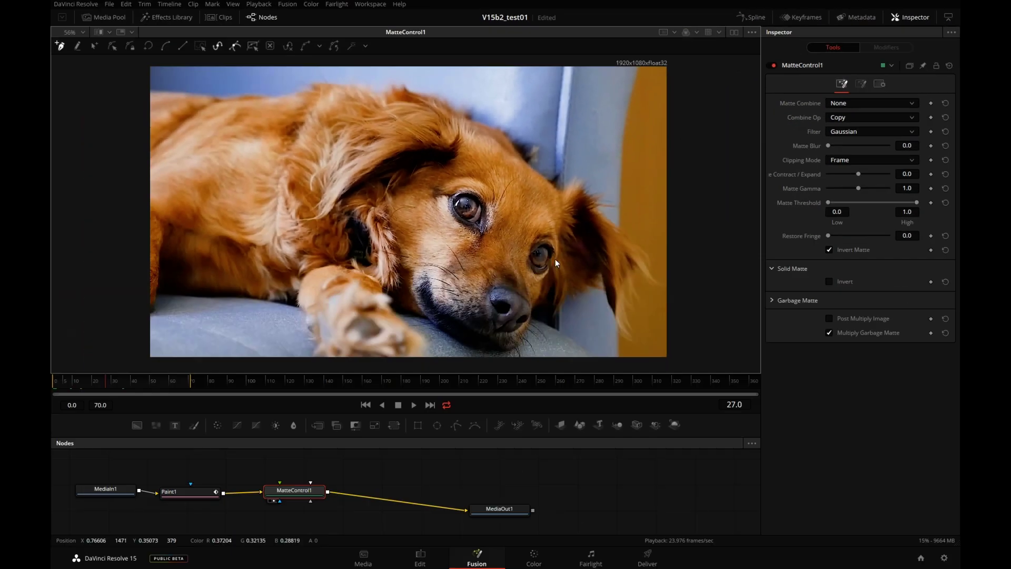
left_click_drag(82, 385, 142, 390)
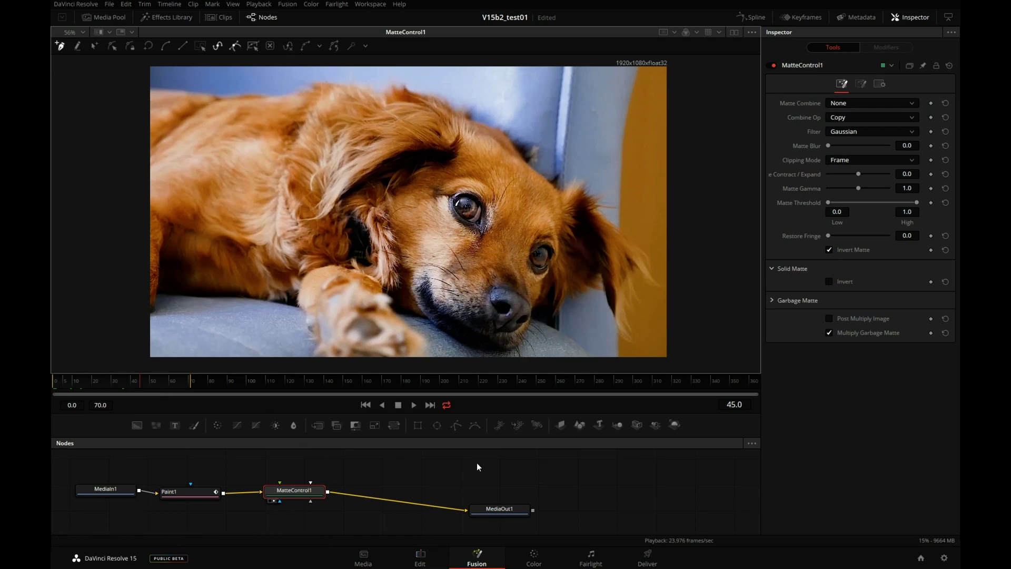
left_click(423, 562)
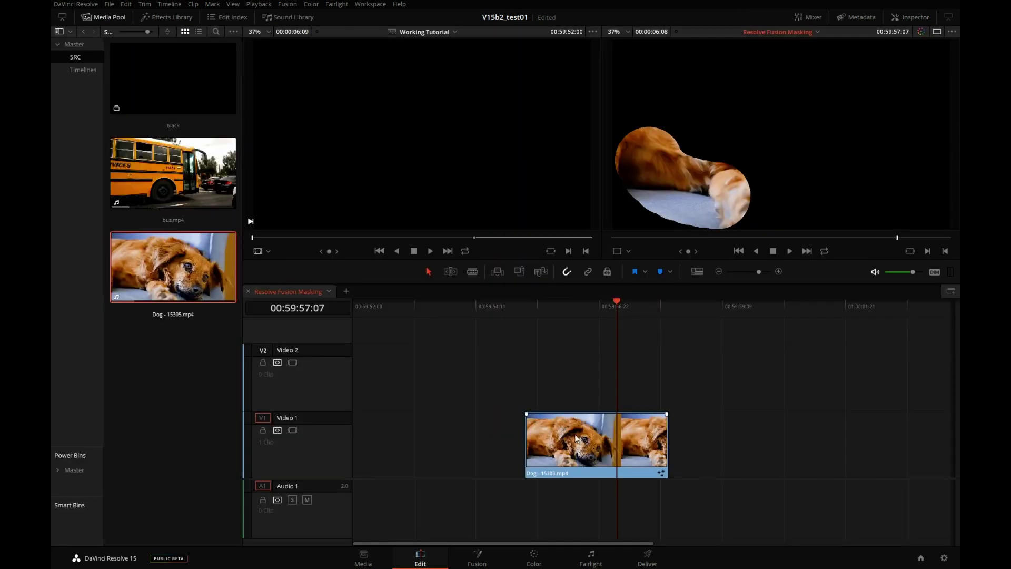
Move the Dog clip from Video 1 up to Video 2
mouse_move(616, 321)
left_mouse_down()
mouse_move(636, 319)
mouse_move(589, 328)
mouse_move(611, 328)
left_mouse_up()
key("Up")
left_click(567, 453)
left_click_drag(568, 453, 568, 392)
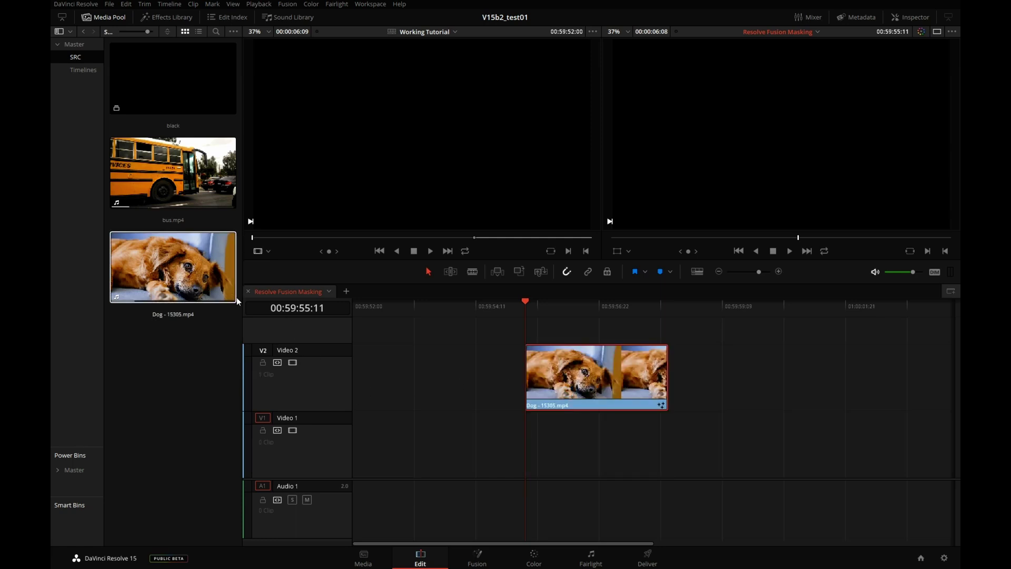
Add another Dog copy to Video 1, delete its audio, and return to Fusion
left_click_drag(193, 280, 529, 450)
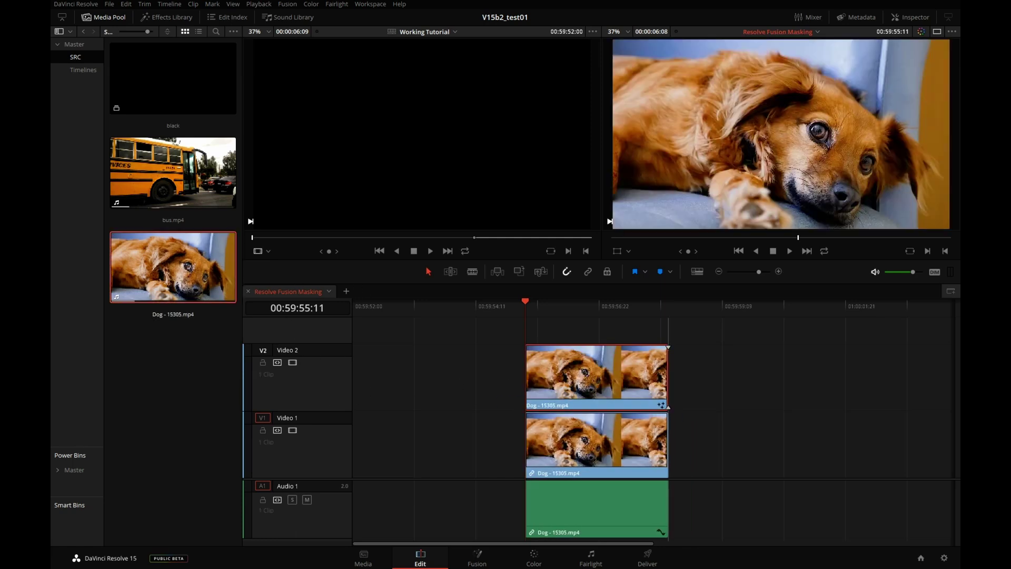
left_click_drag(697, 507, 561, 502)
key("Delete")
mouse_move(568, 308)
left_mouse_down()
mouse_move(630, 312)
mouse_move(587, 318)
mouse_move(586, 308)
left_mouse_up()
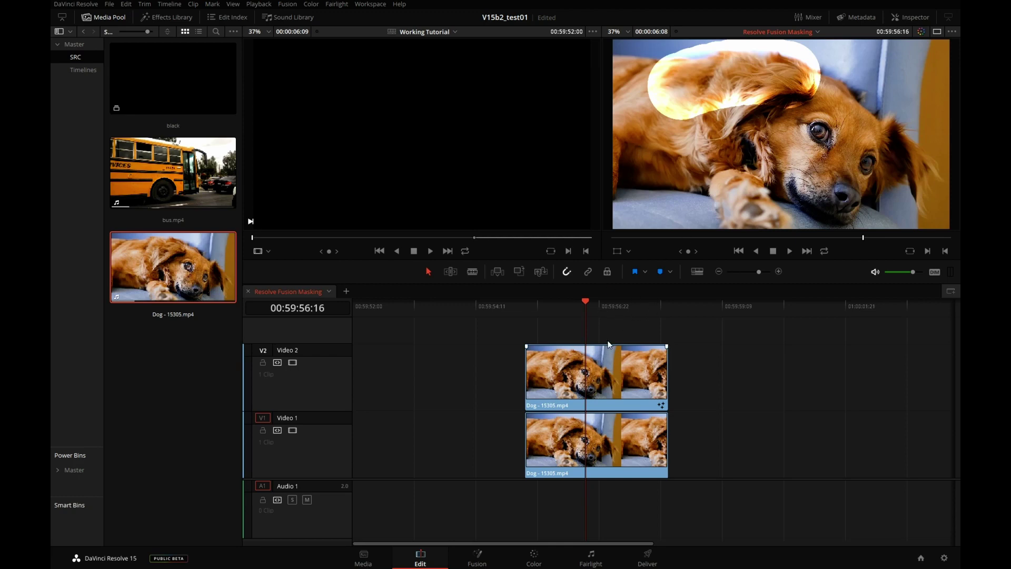
left_click(479, 562)
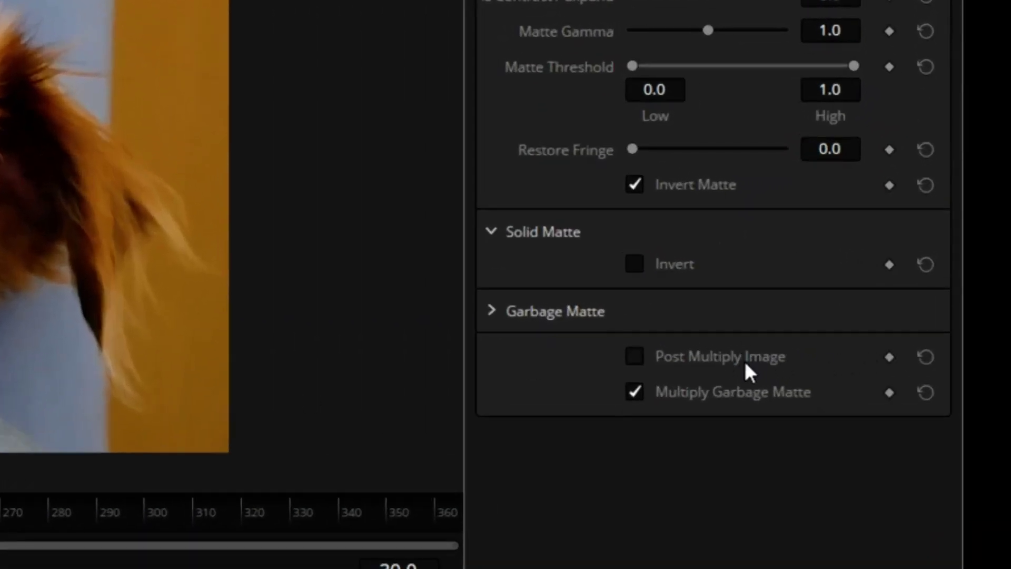
Tick Post Multiply Image in MatteControl1, then go back to the Edit page
left_click(747, 357)
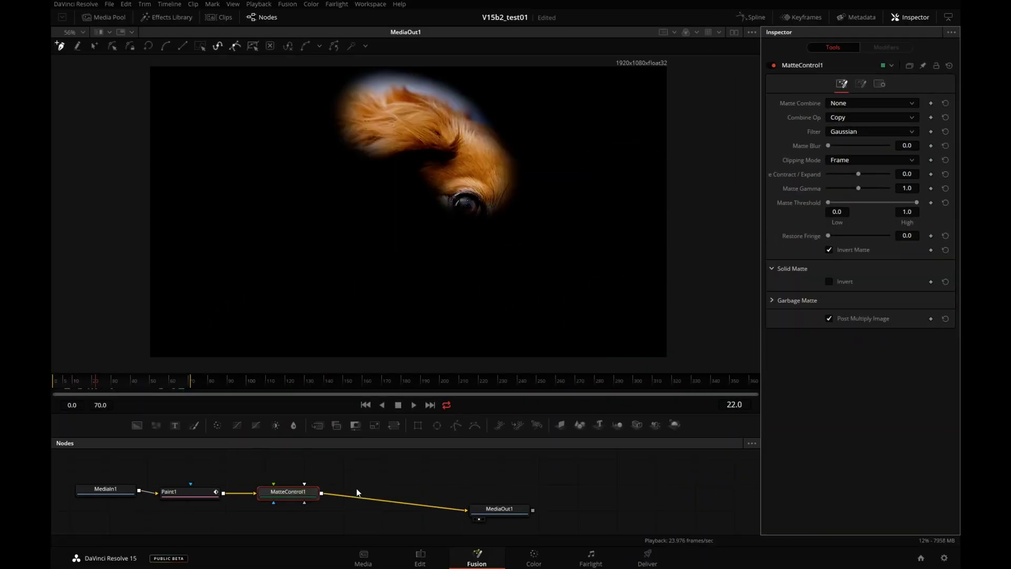
left_click(418, 559)
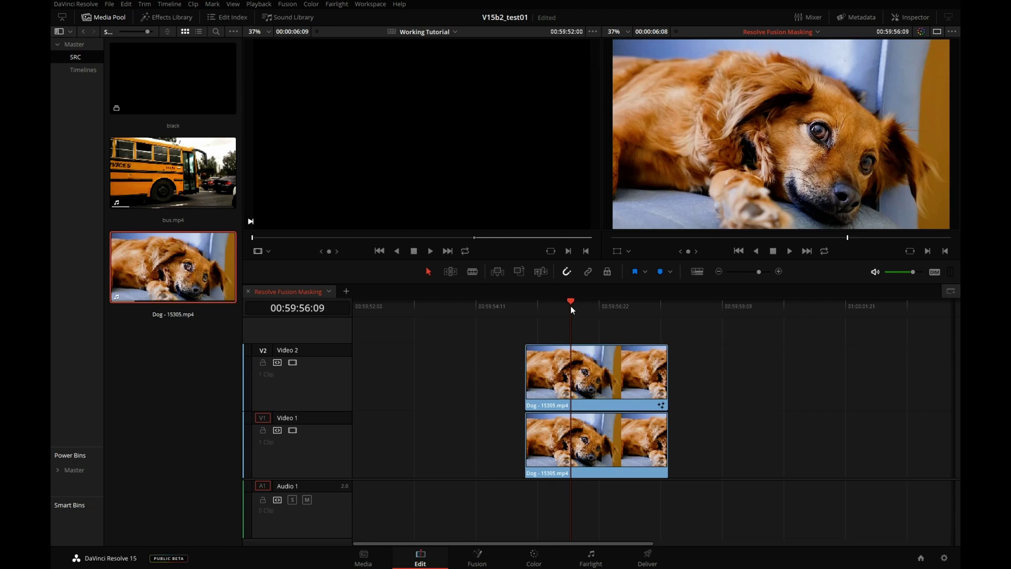
In the Video 1 dog clip's Inspector, test Opacity at about 22, then undo back to 100
left_click_drag(571, 310, 606, 305)
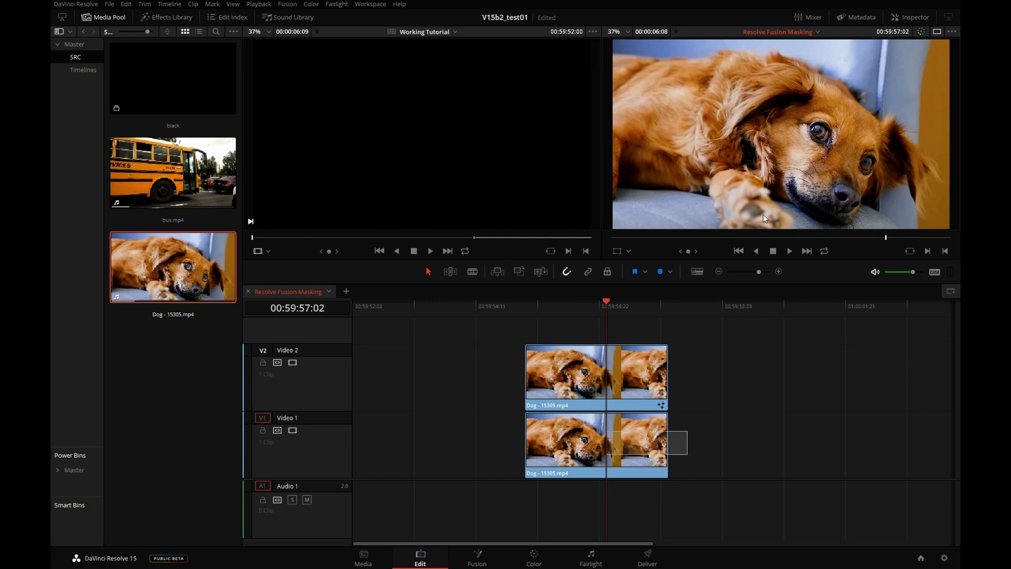
left_click(653, 445)
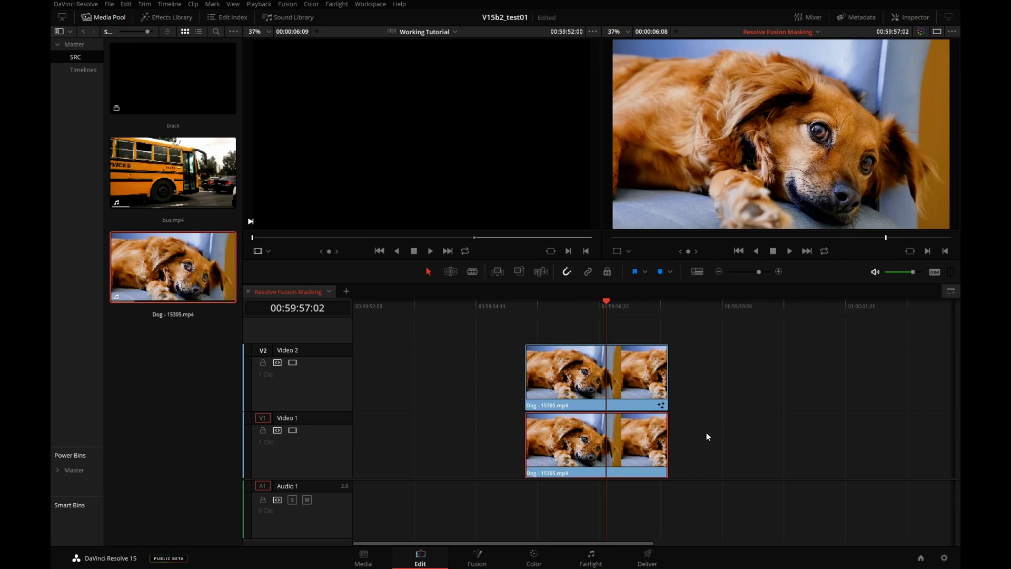
left_click(911, 17)
left_click_drag(880, 80, 847, 81)
left_click_drag(586, 323, 606, 317)
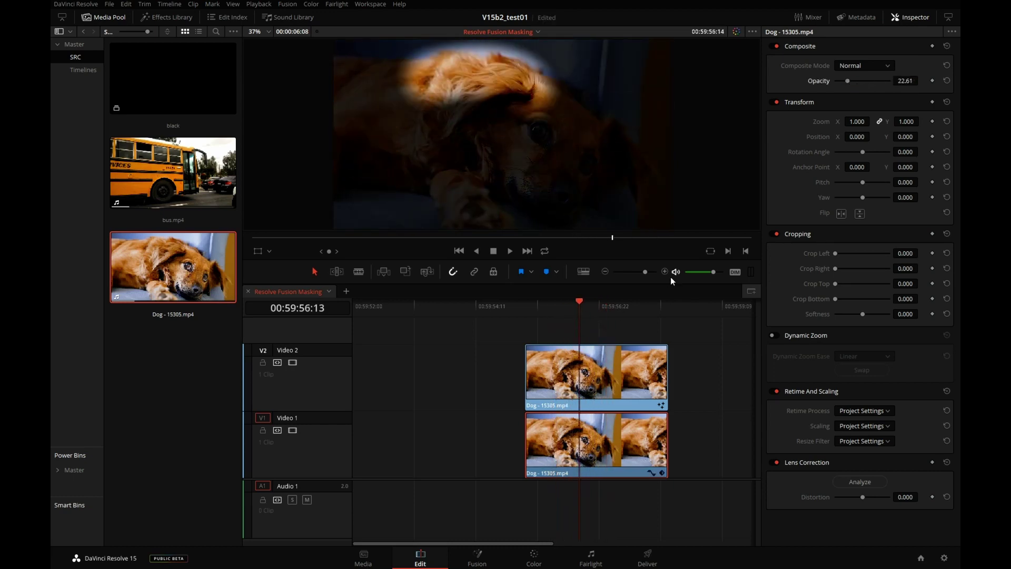
key("ctrl+z")
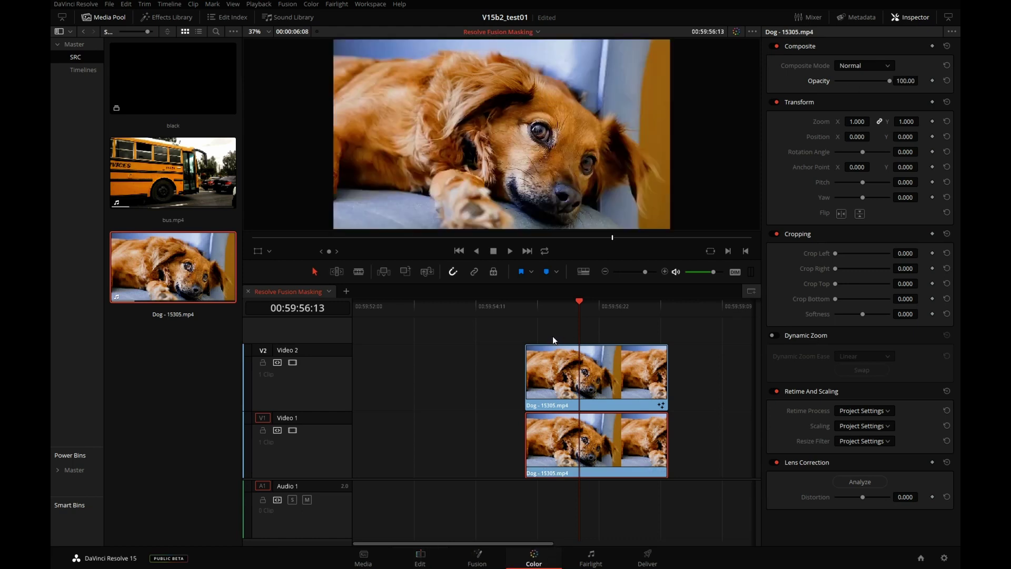
Preview the composite on the Color page, turn off the vignette, and select clips 01 and 02
key("space")
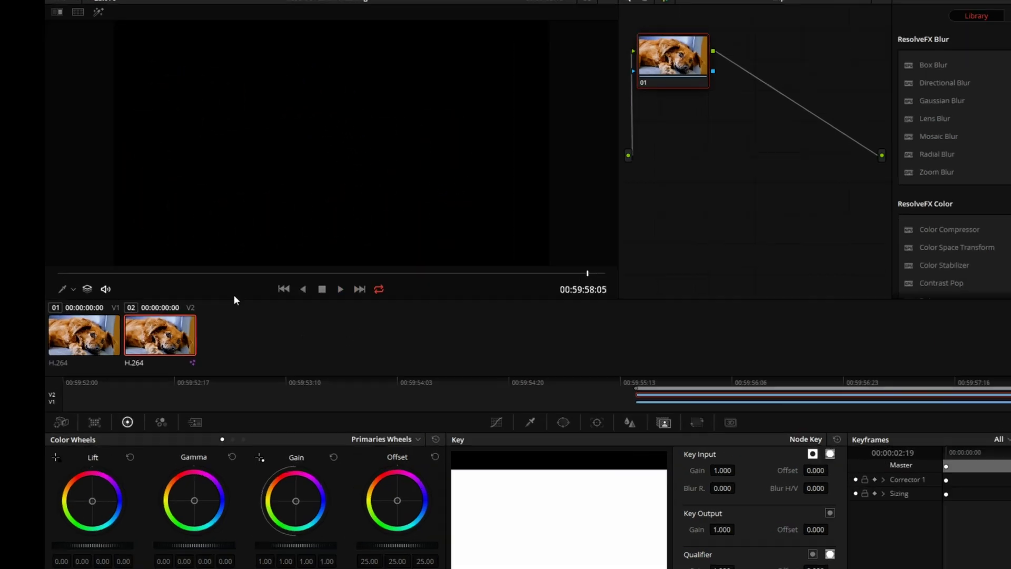
key("space")
left_click_drag(721, 333, 421, 327)
left_click(97, 364)
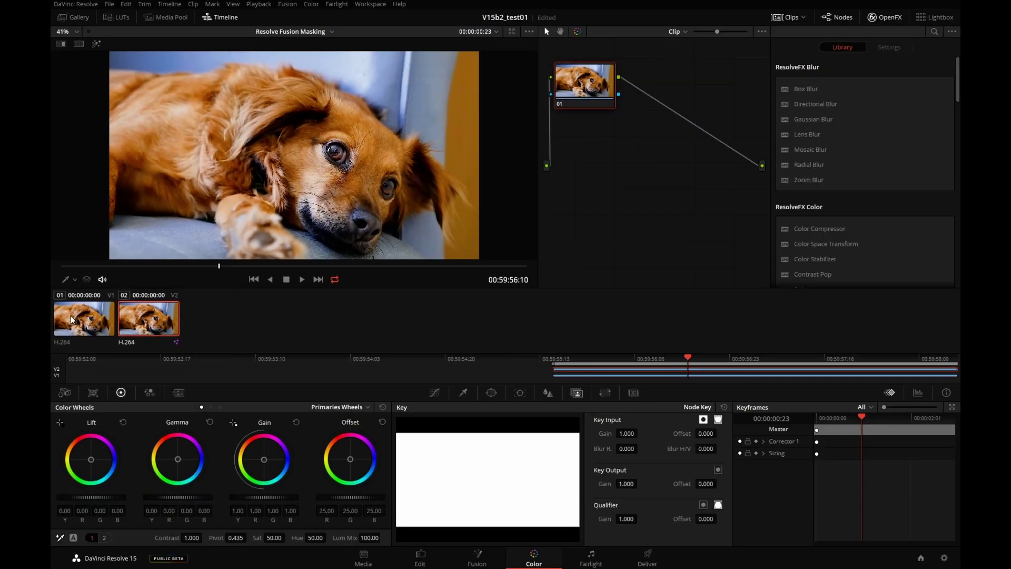
left_click(72, 319)
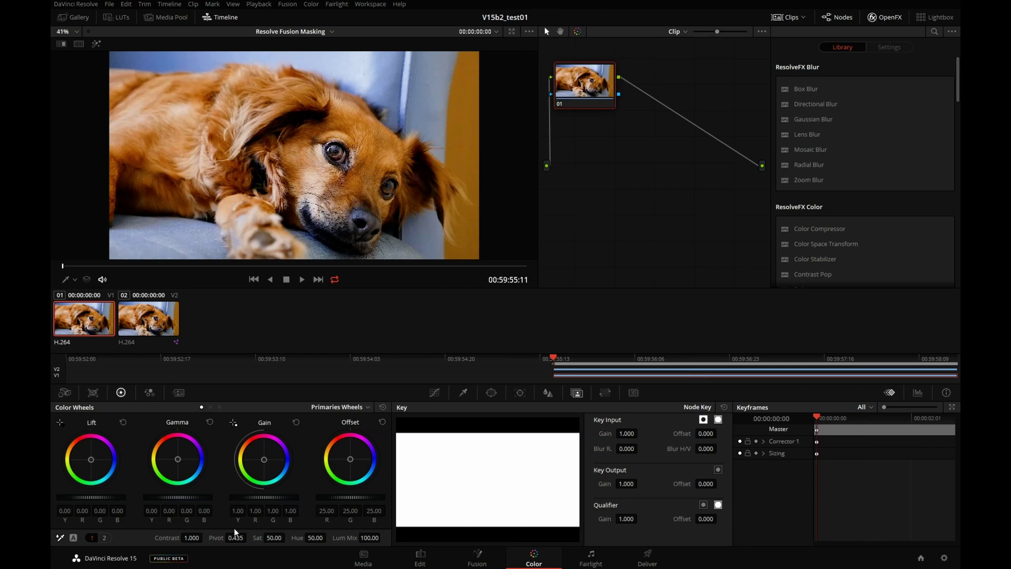
left_click(149, 318)
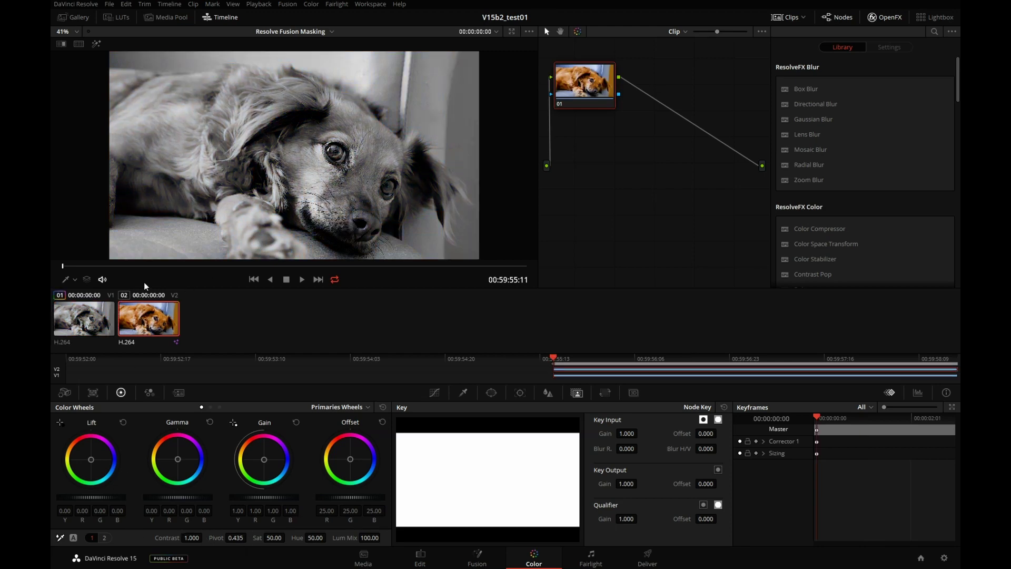
left_click(303, 279)
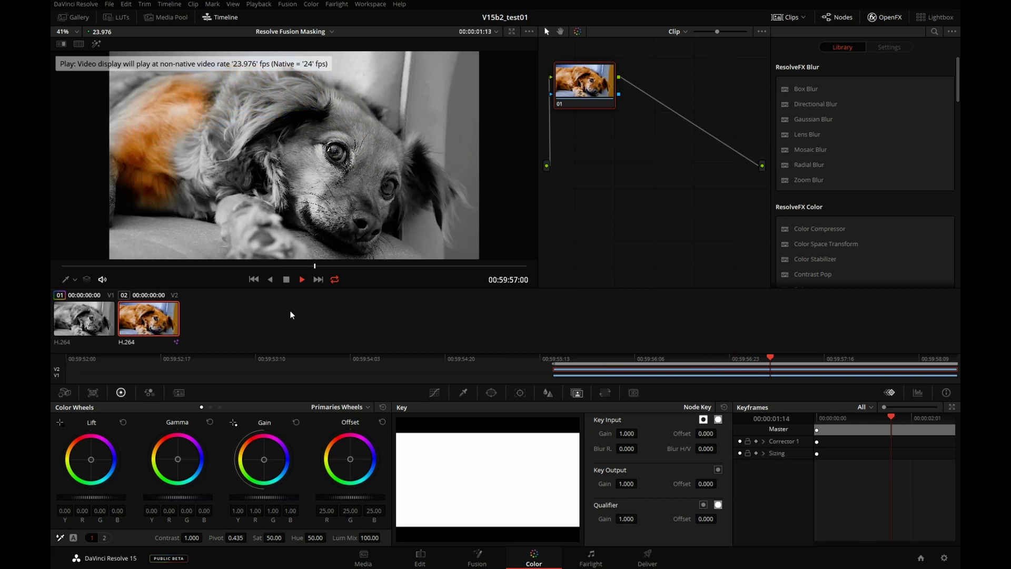
key("Up")
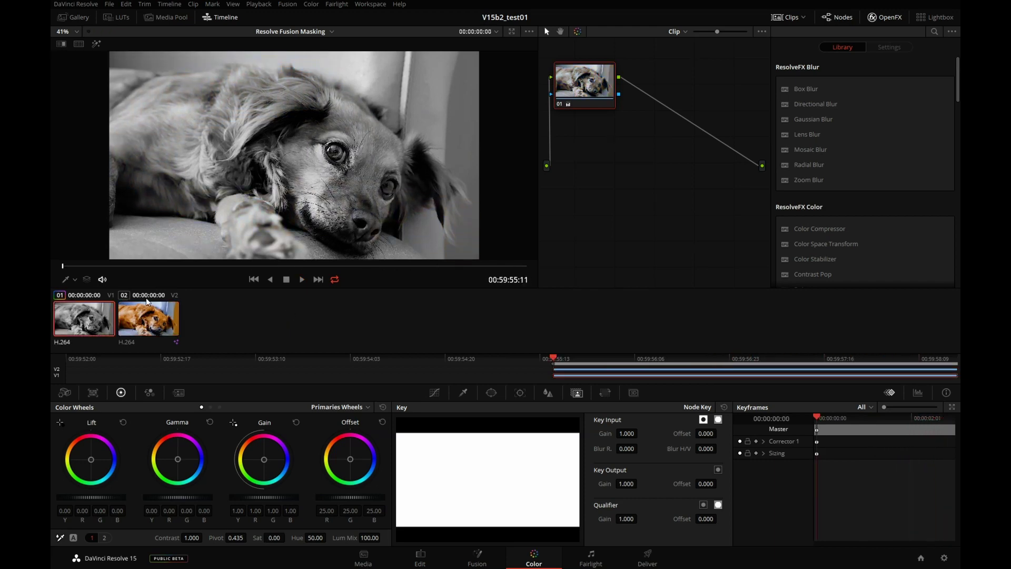
Reset clip 01's grade with Ctrl+Home, then play the graded second clip
key("ctrl+Home")
key("Down")
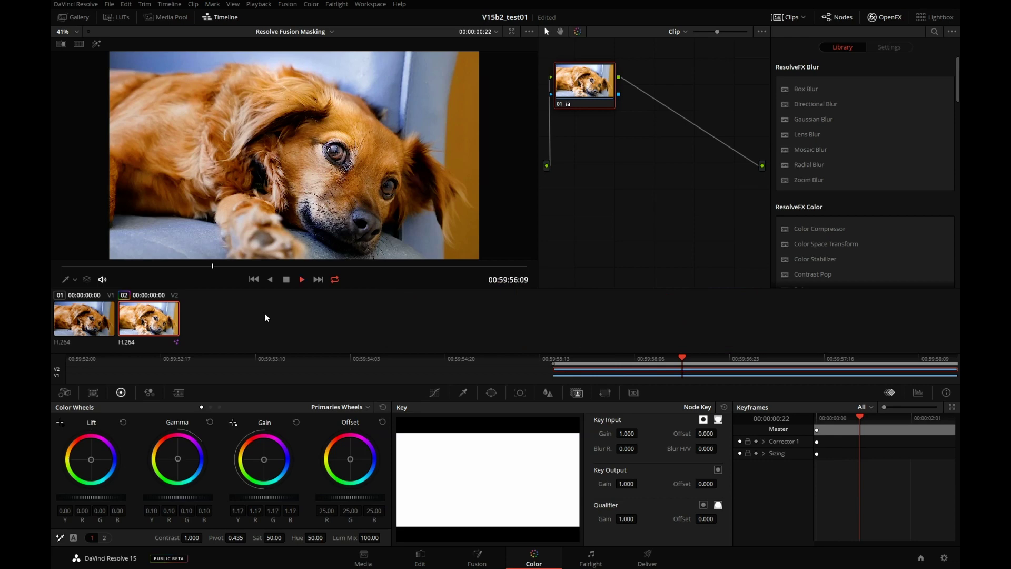
key("space")
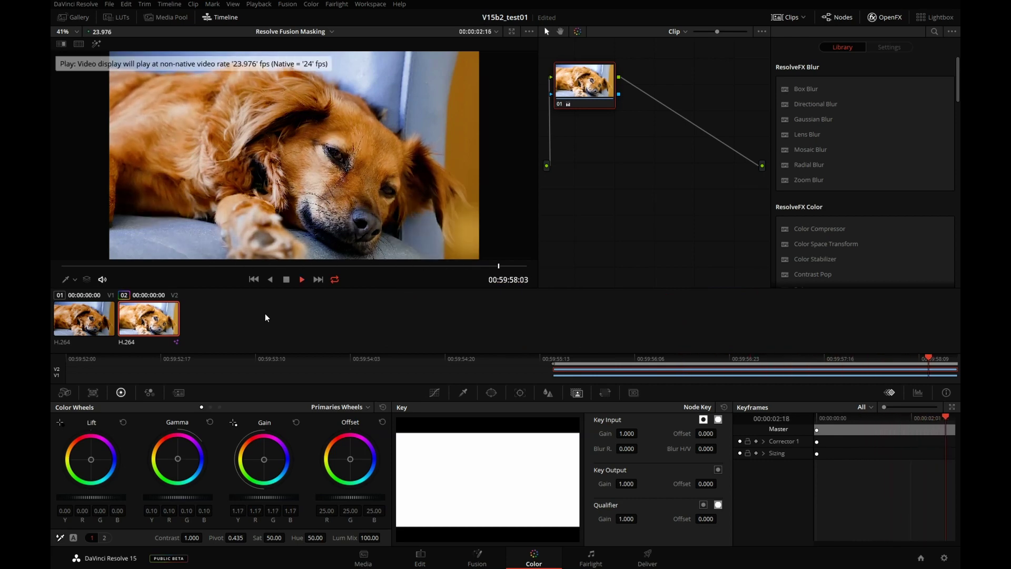
key("space")
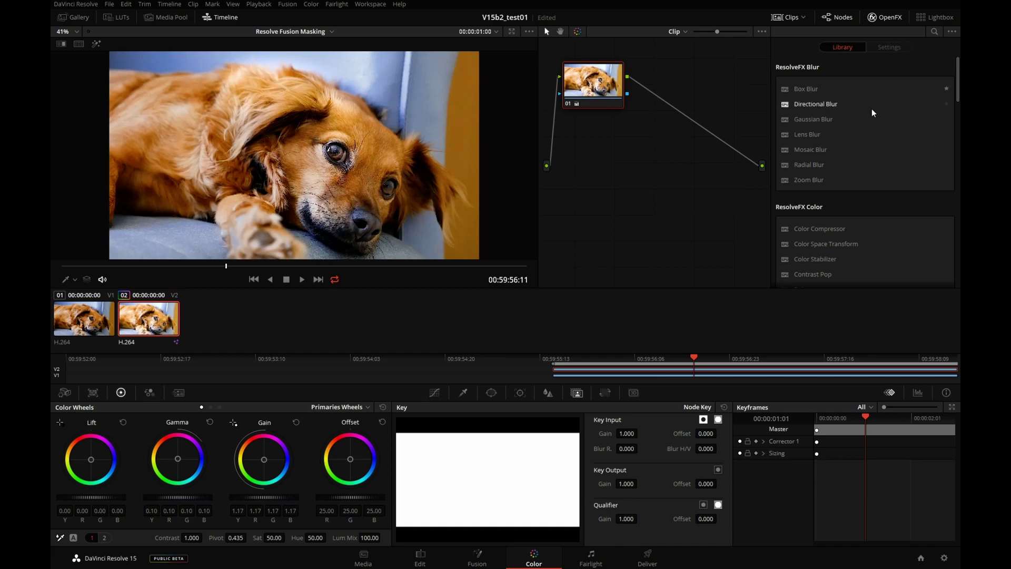
Apply Glow to node 01 with Shine Threshold 0.225, Spread 0.602 and Brightness 0.785
left_click(934, 31)
type("glow")
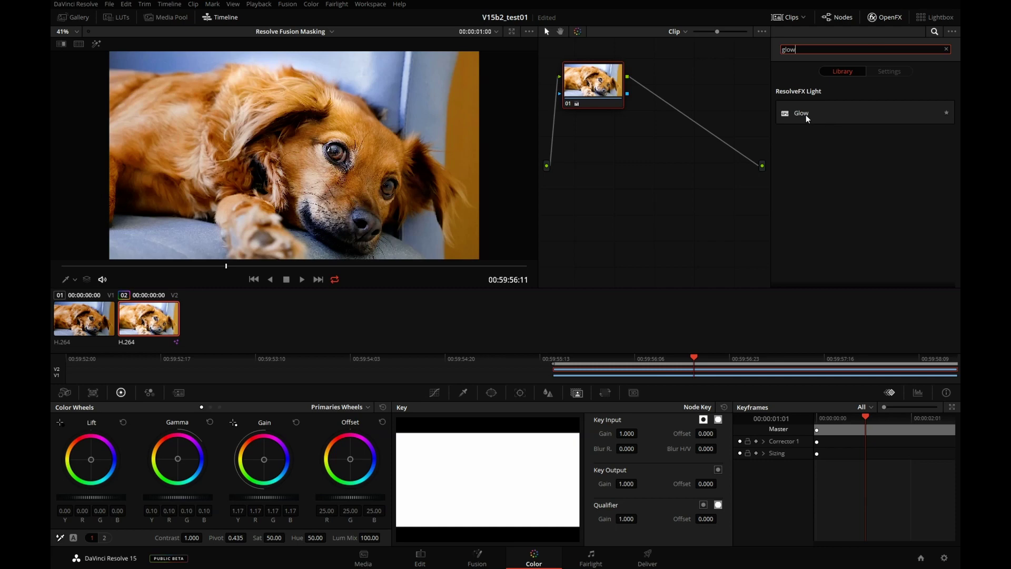
left_click_drag(806, 115, 593, 90)
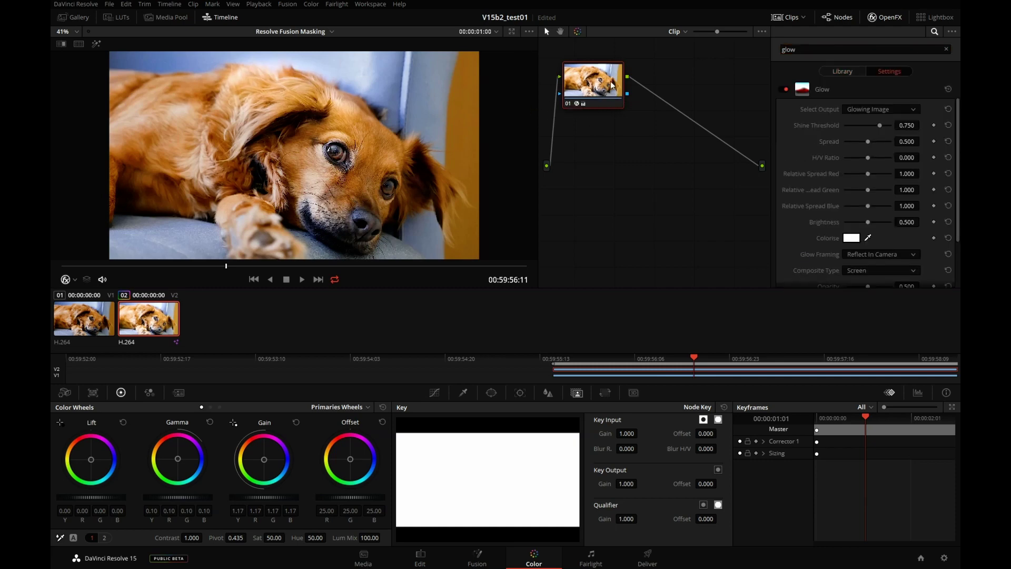
left_click_drag(876, 125, 873, 156)
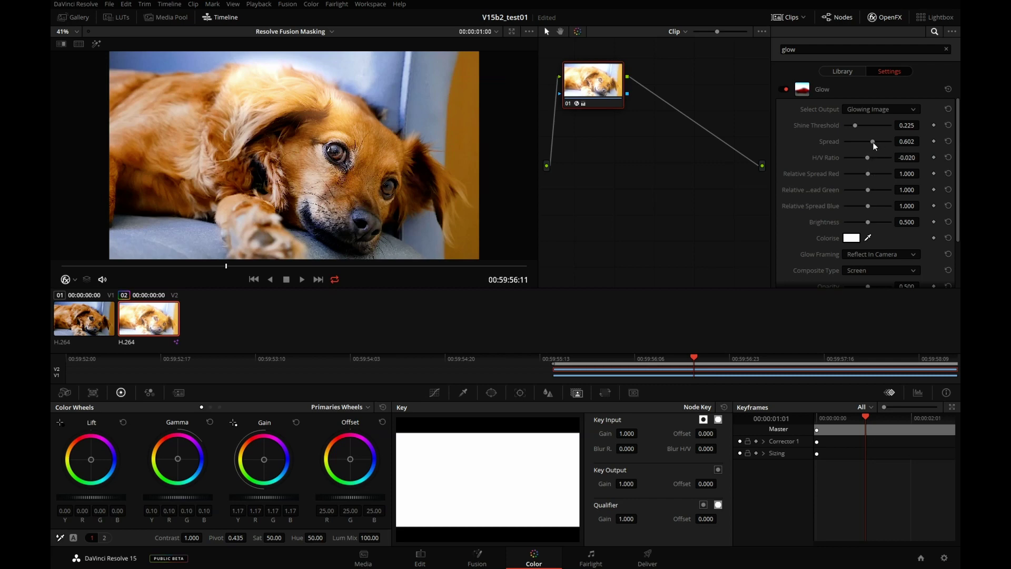
left_click_drag(876, 224, 889, 224)
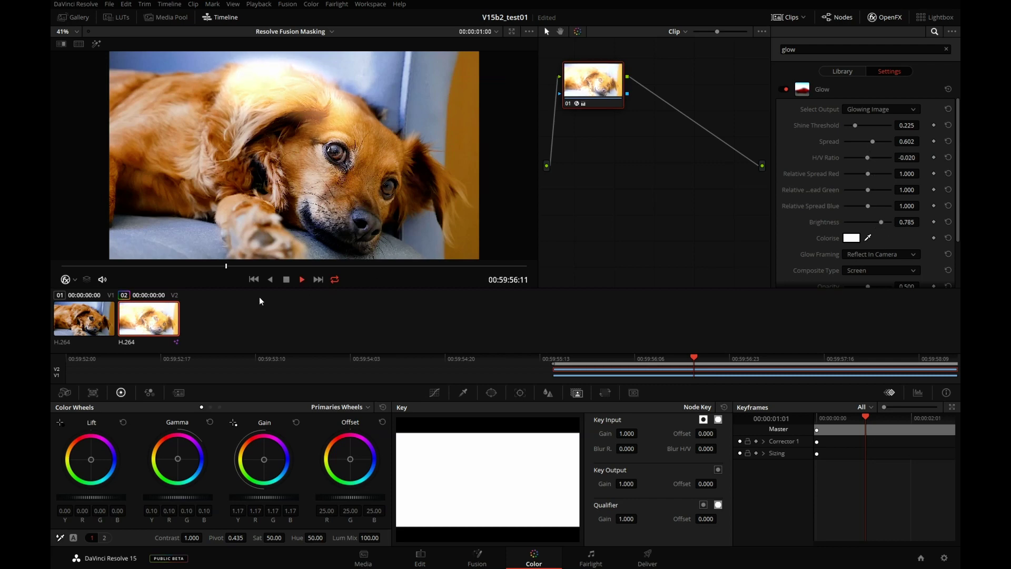
Play back the glow, view it in Highlight mode, then undo the Glow effect
key("space")
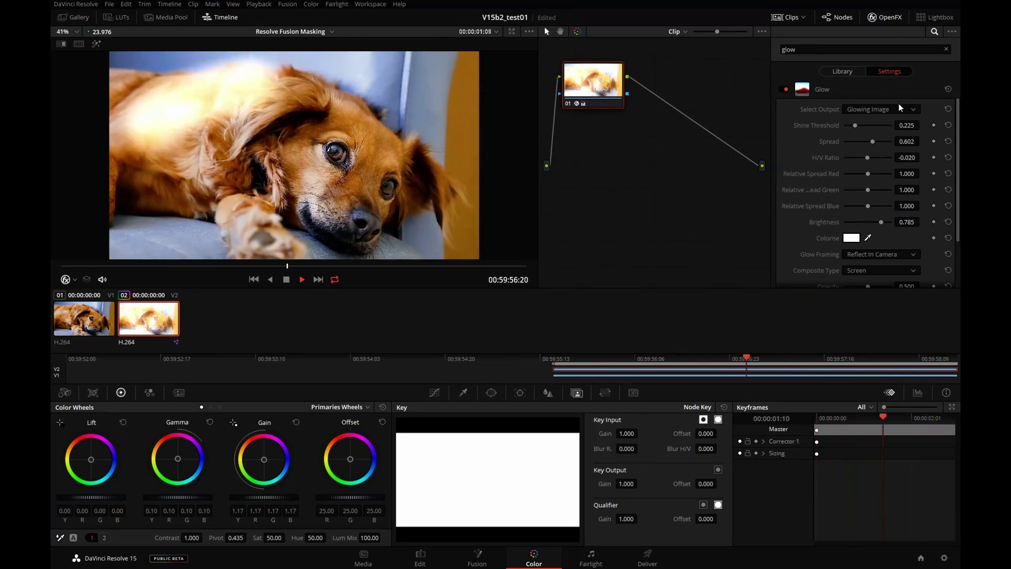
key("space")
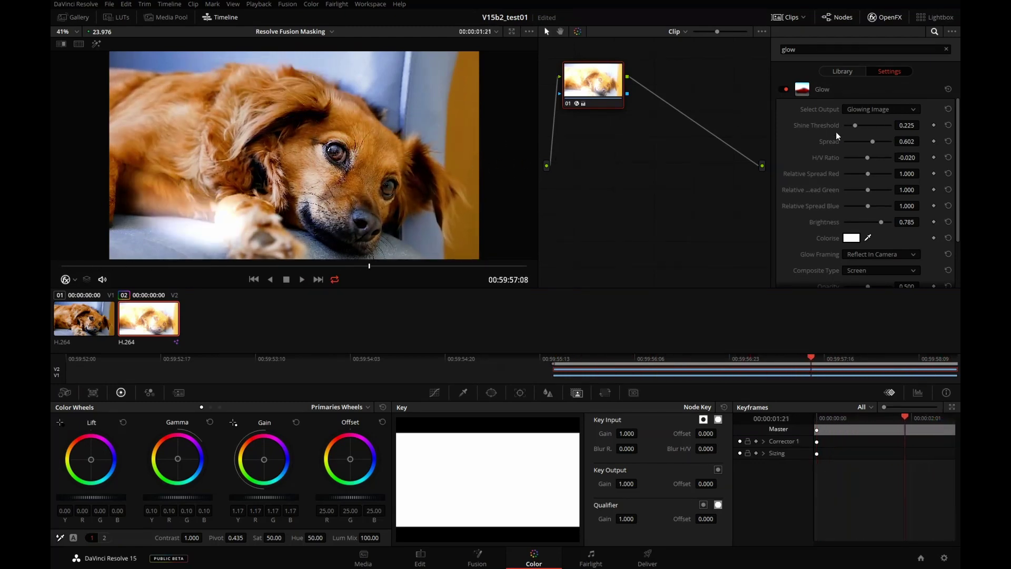
left_click(87, 279)
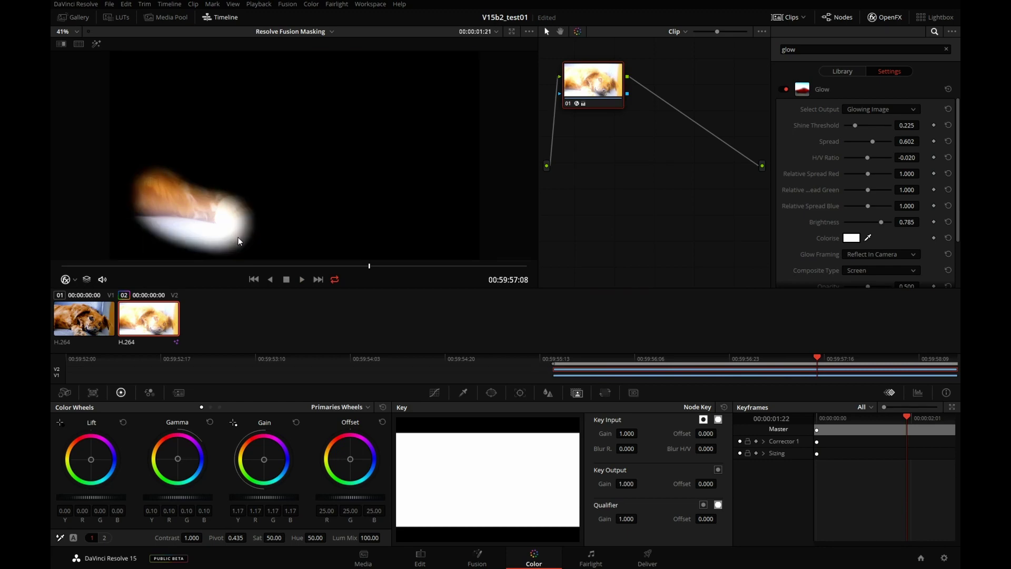
key("ctrl+z")
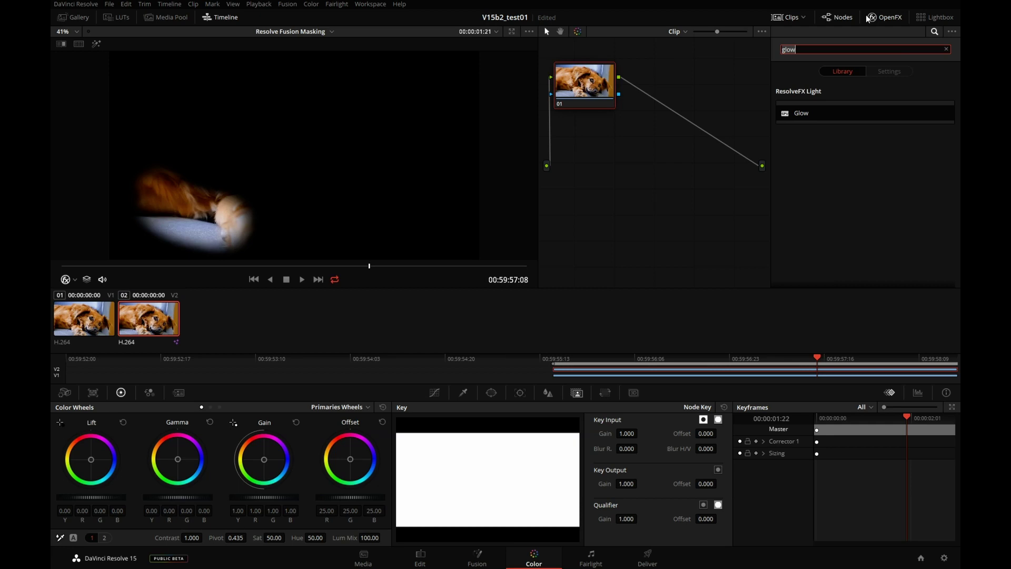
Apply Light Rays to node 01, adjust its Length, and show the Window palette
type("rays")
double_click(808, 113)
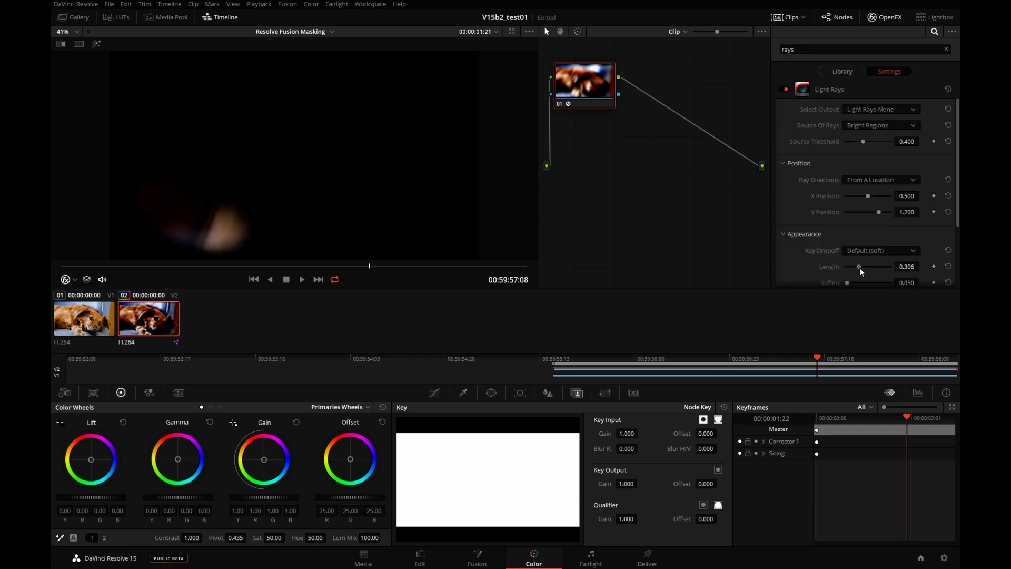
mouse_move(859, 268)
left_mouse_down()
mouse_move(882, 267)
mouse_move(840, 272)
mouse_move(848, 273)
left_mouse_up()
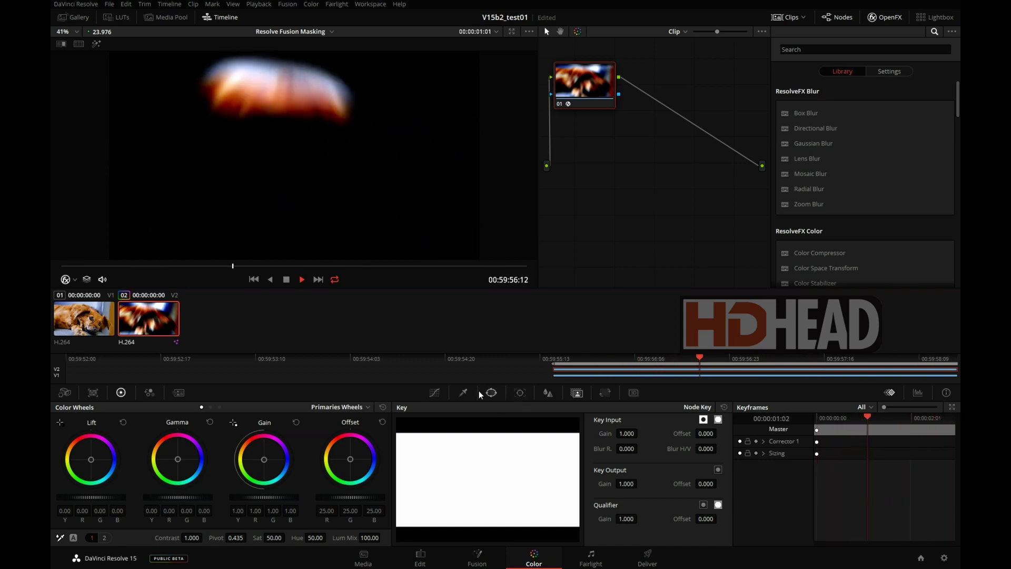
left_click(493, 391)
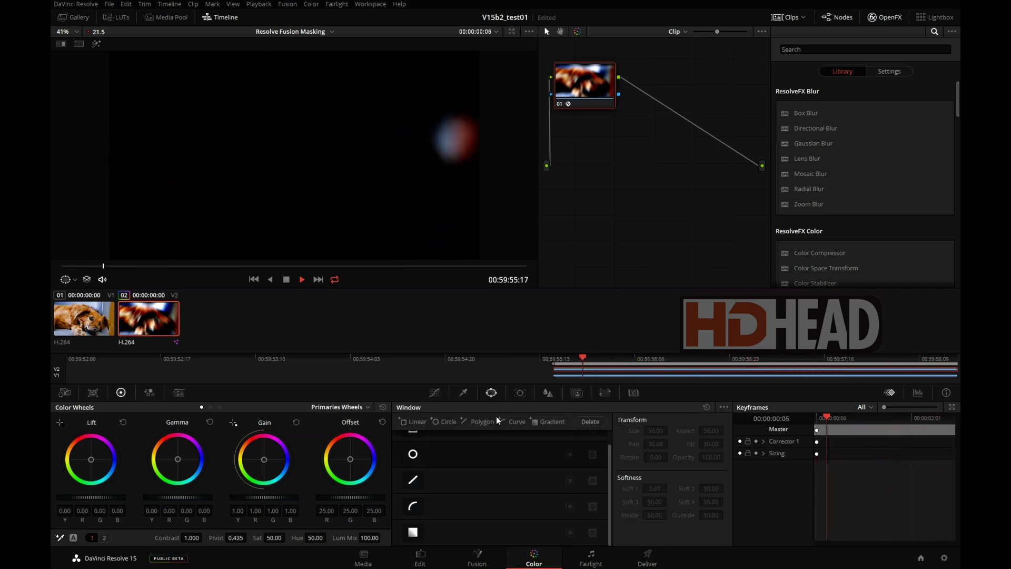